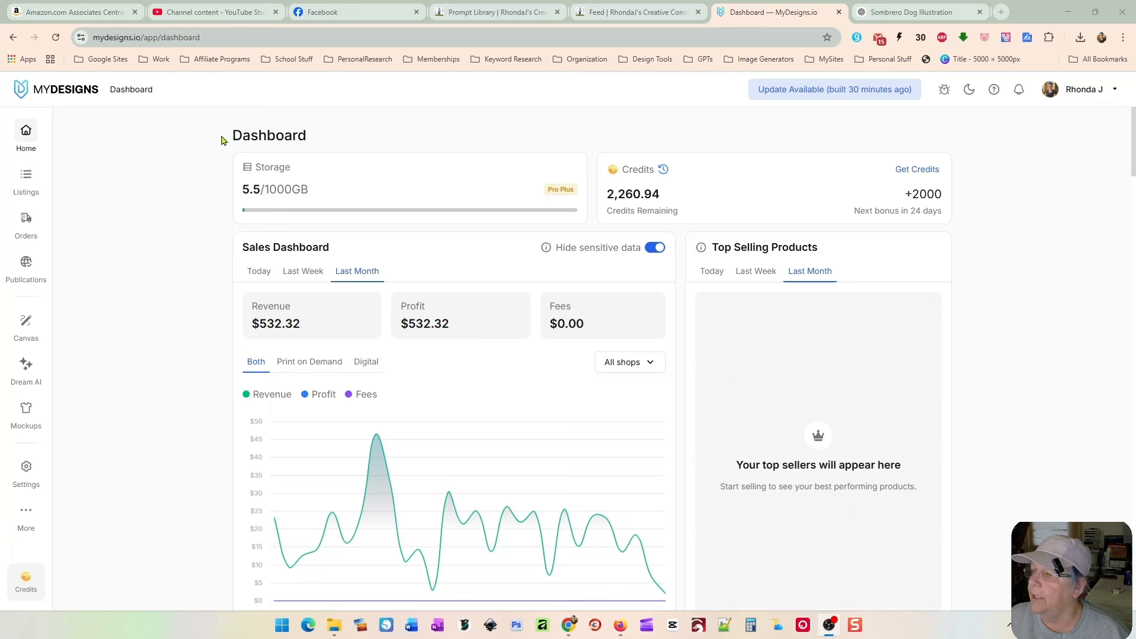
Step: Open Dream AI and replace the prompt with the pasted faux-yarn goldendoodle prompt
{"action": "left_click", "coordinate": [26, 367]}
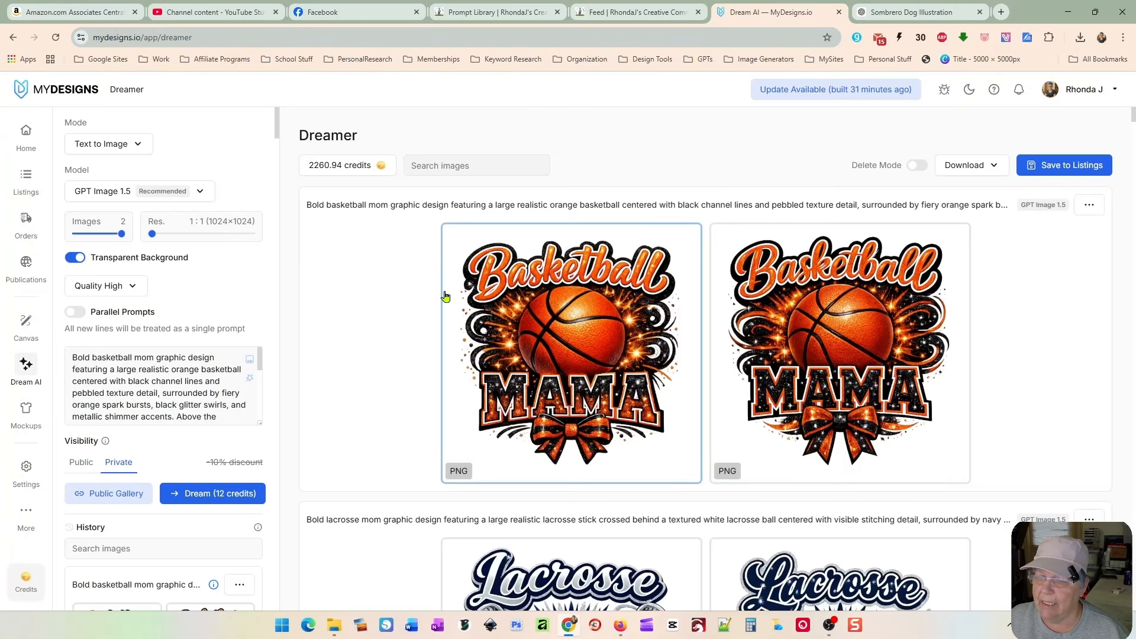
{"action": "left_click", "coordinate": [217, 381]}
{"action": "key", "text": "ctrl+a"}
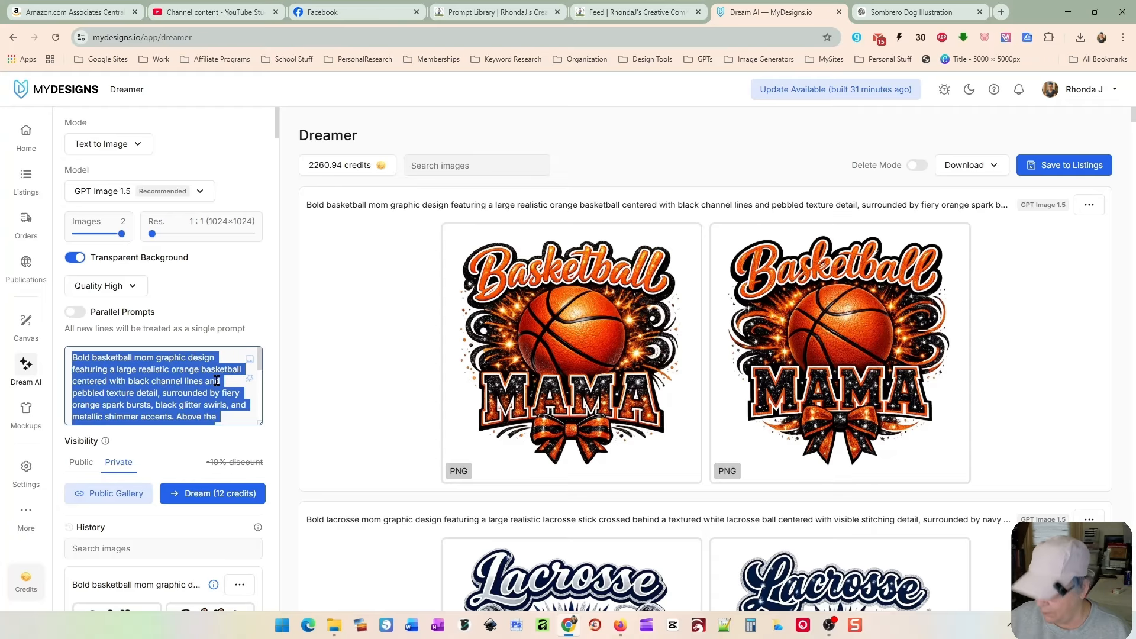
{"action": "key", "text": "ctrl+v"}
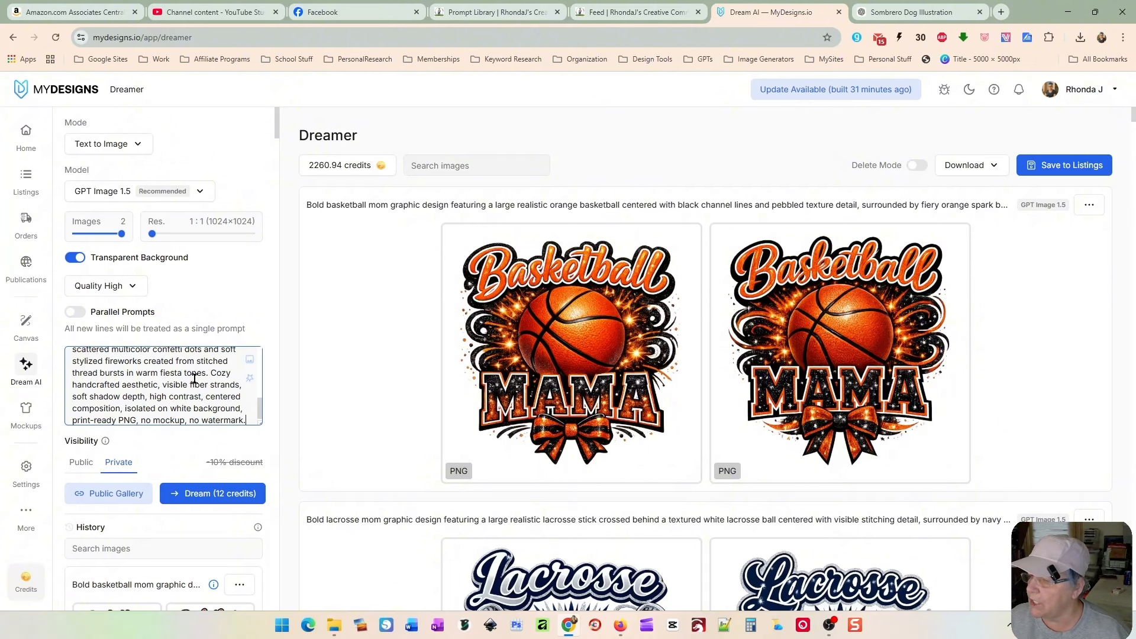
Step: Switch the model to Nano Banana 2, generate two images, and review the results
{"action": "left_click", "coordinate": [198, 195]}
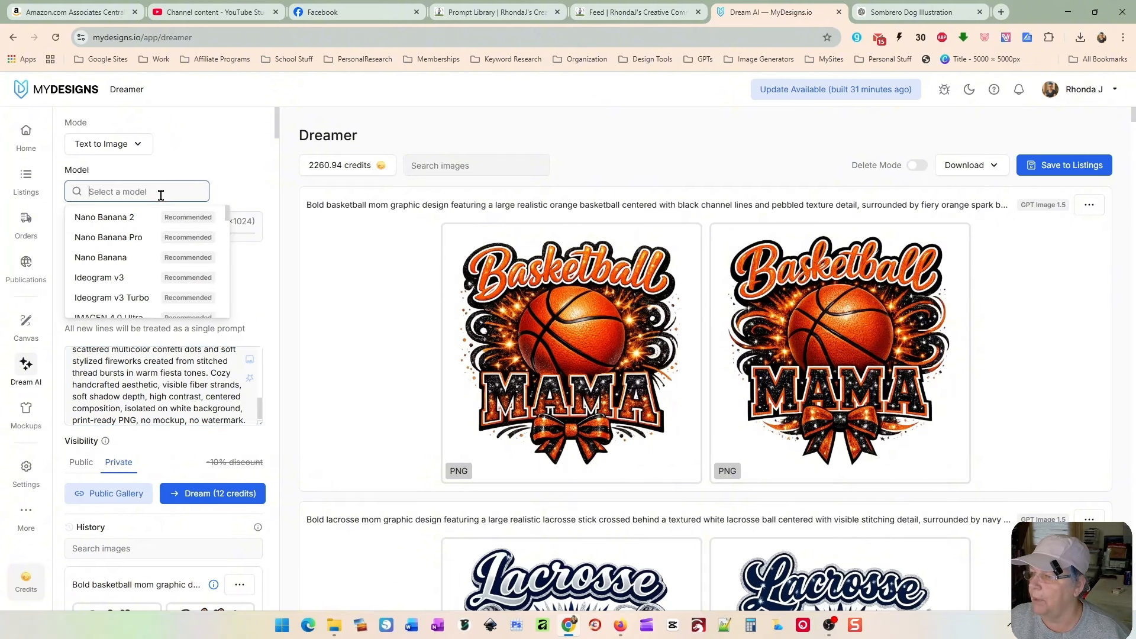
{"action": "left_click", "coordinate": [133, 219]}
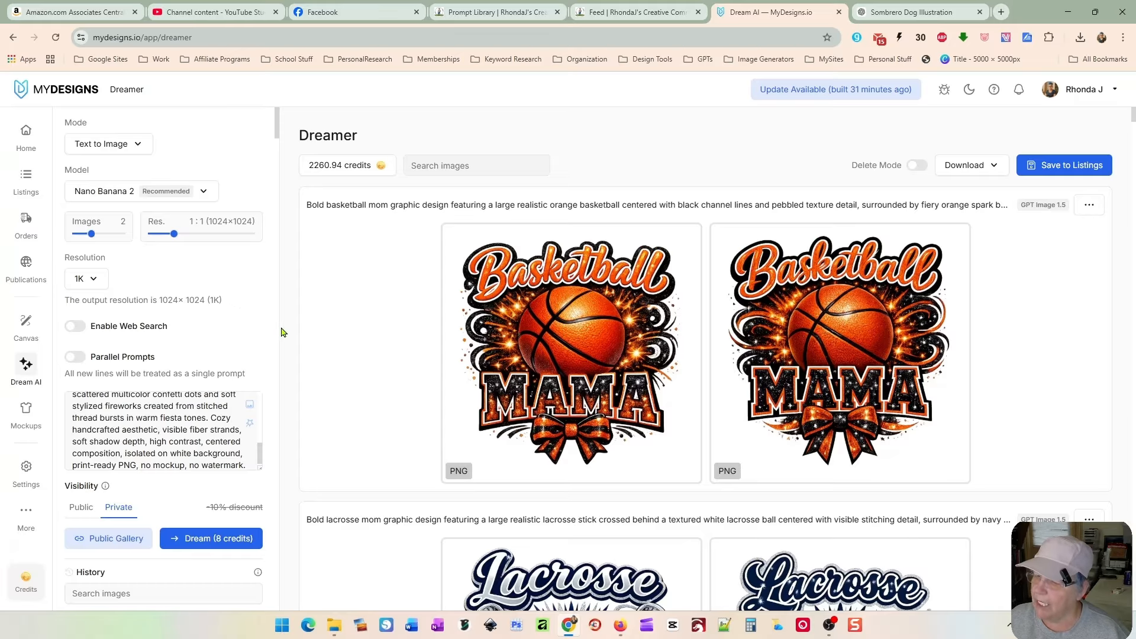
{"action": "scroll", "coordinate": [283, 331], "scroll_direction": "down", "scroll_amount": 2}
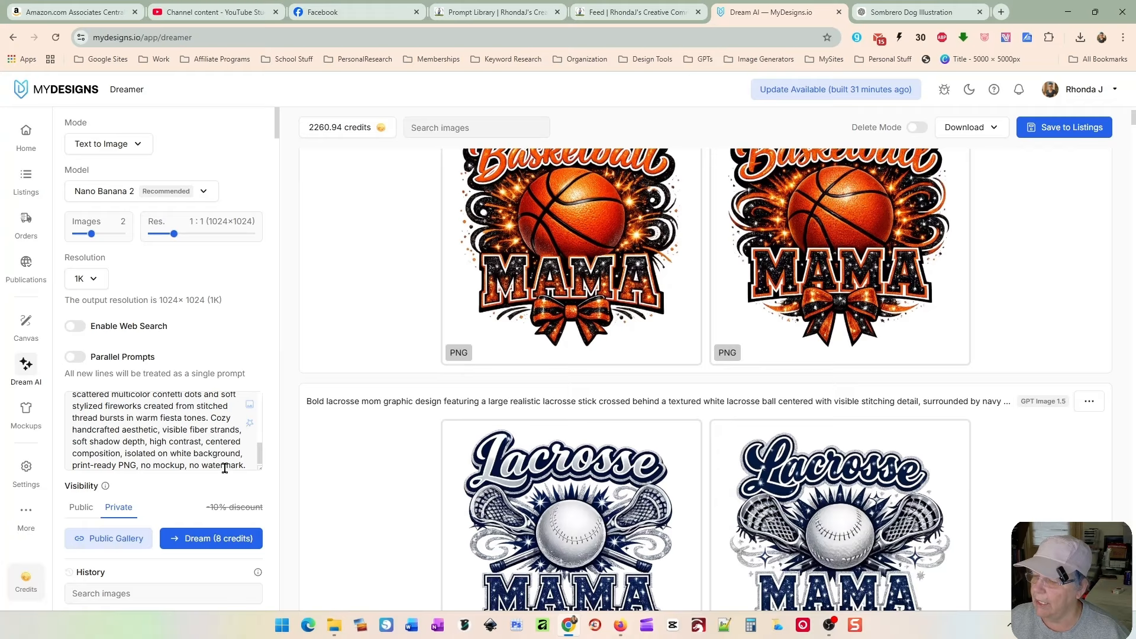
{"action": "left_click", "coordinate": [202, 540]}
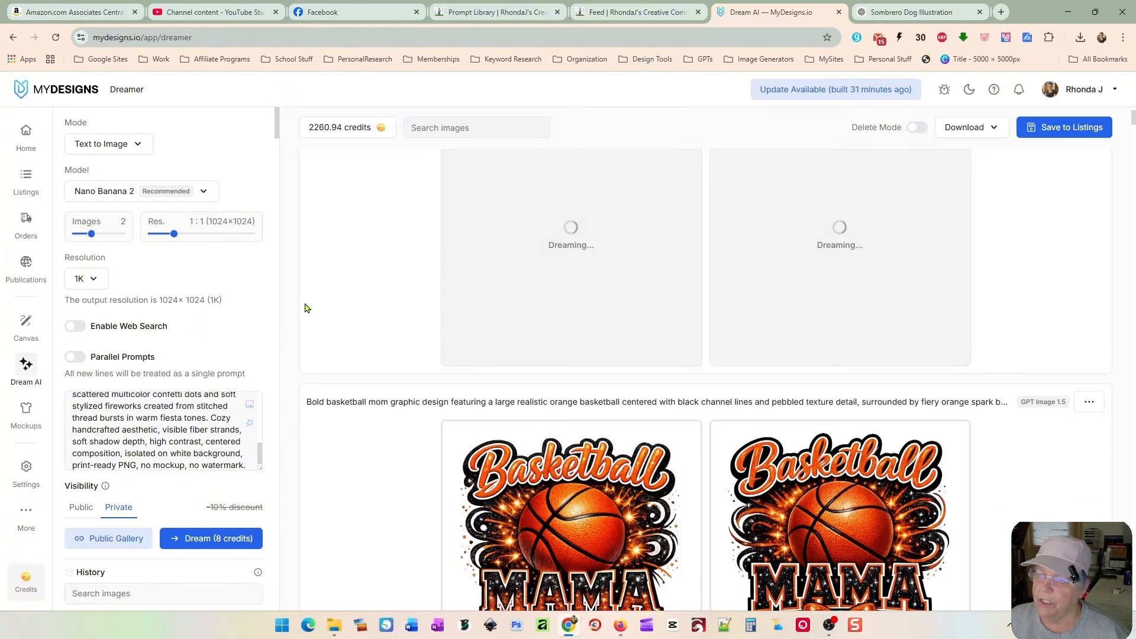
{"action": "scroll", "coordinate": [314, 293], "scroll_direction": "up", "scroll_amount": 2}
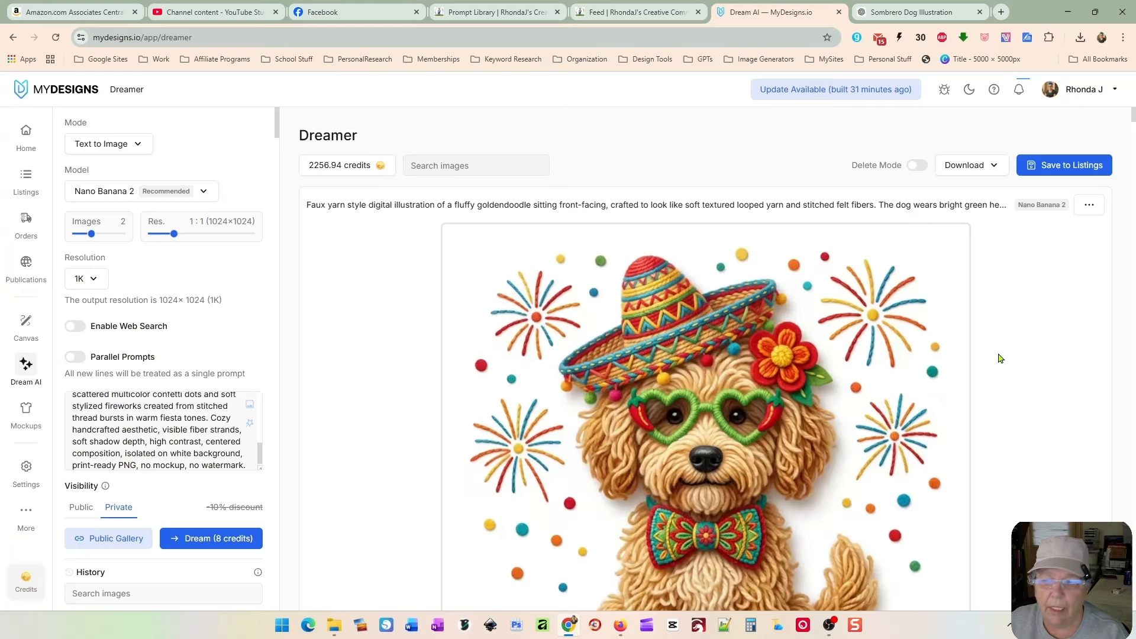
{"action": "scroll", "coordinate": [946, 385], "scroll_direction": "down", "scroll_amount": 3}
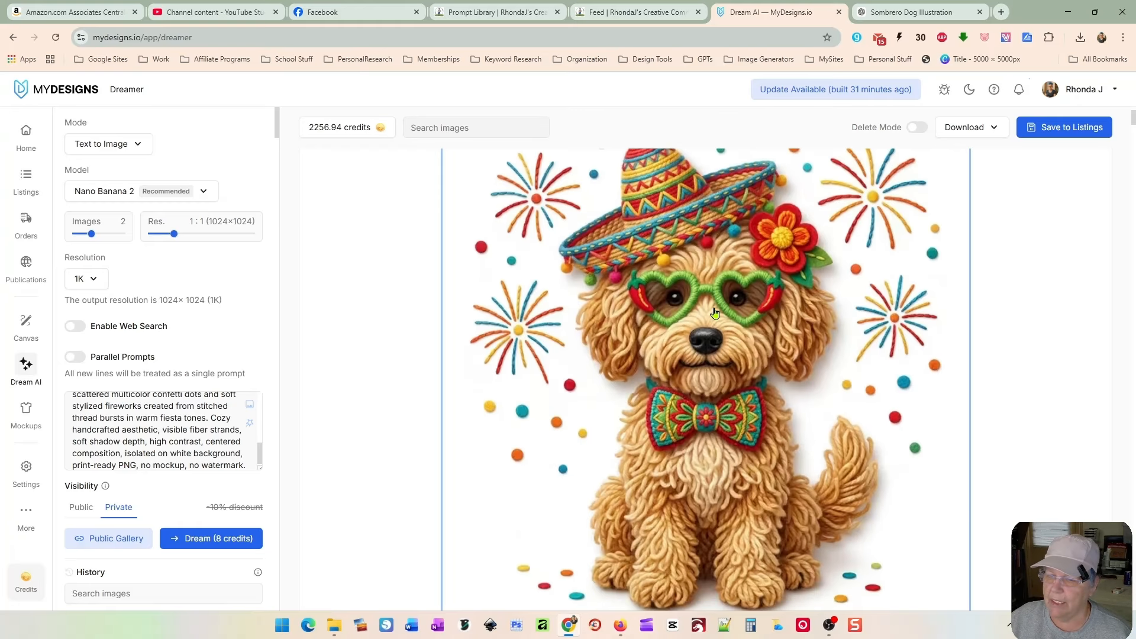
{"action": "scroll", "coordinate": [750, 463], "scroll_direction": "up", "scroll_amount": 1}
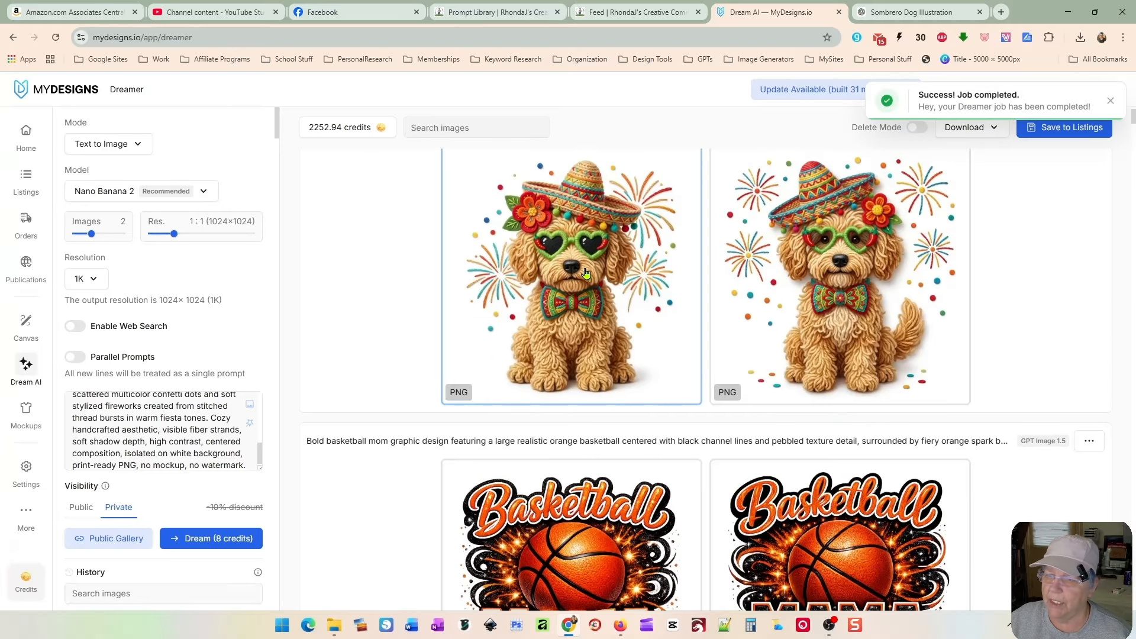
{"action": "scroll", "coordinate": [615, 283], "scroll_direction": "up", "scroll_amount": 1}
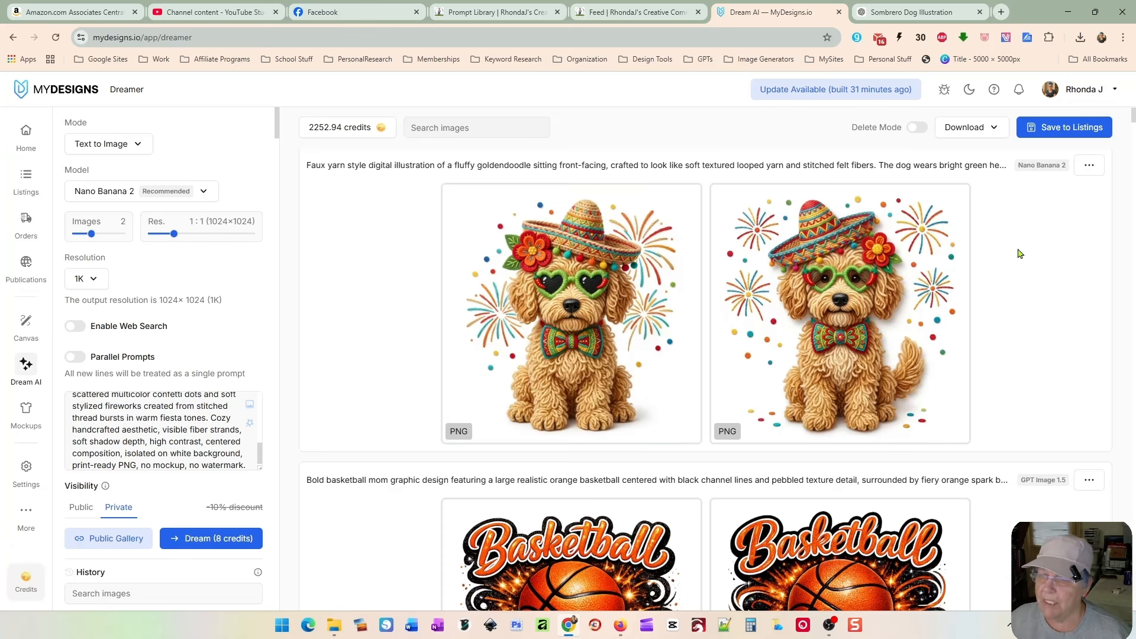
Step: Save the second goldendoodle image as a new Home listing with MD 1.5 background removal and MD 1 upscaling into the Main File slot
{"action": "left_click", "coordinate": [842, 289]}
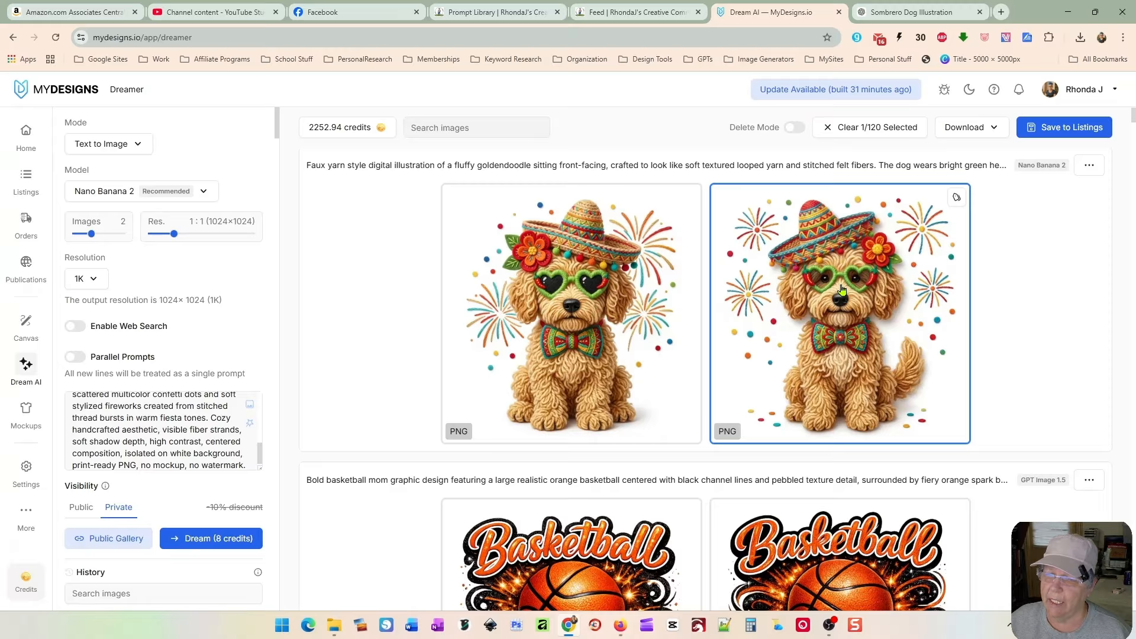
{"action": "left_click", "coordinate": [1049, 133]}
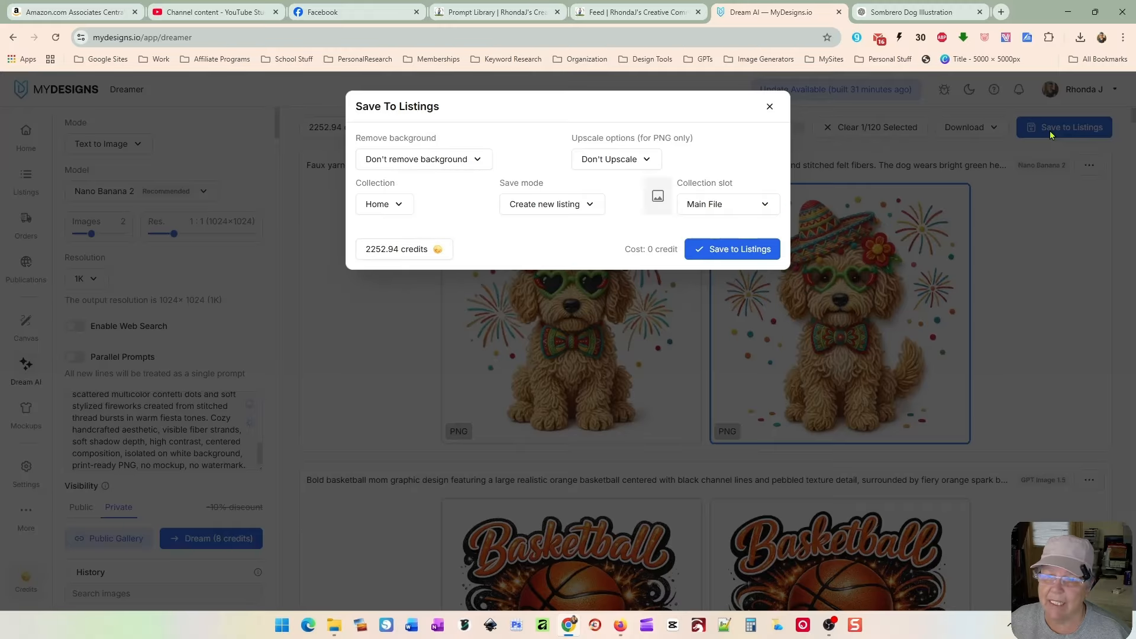
{"action": "left_click", "coordinate": [457, 164]}
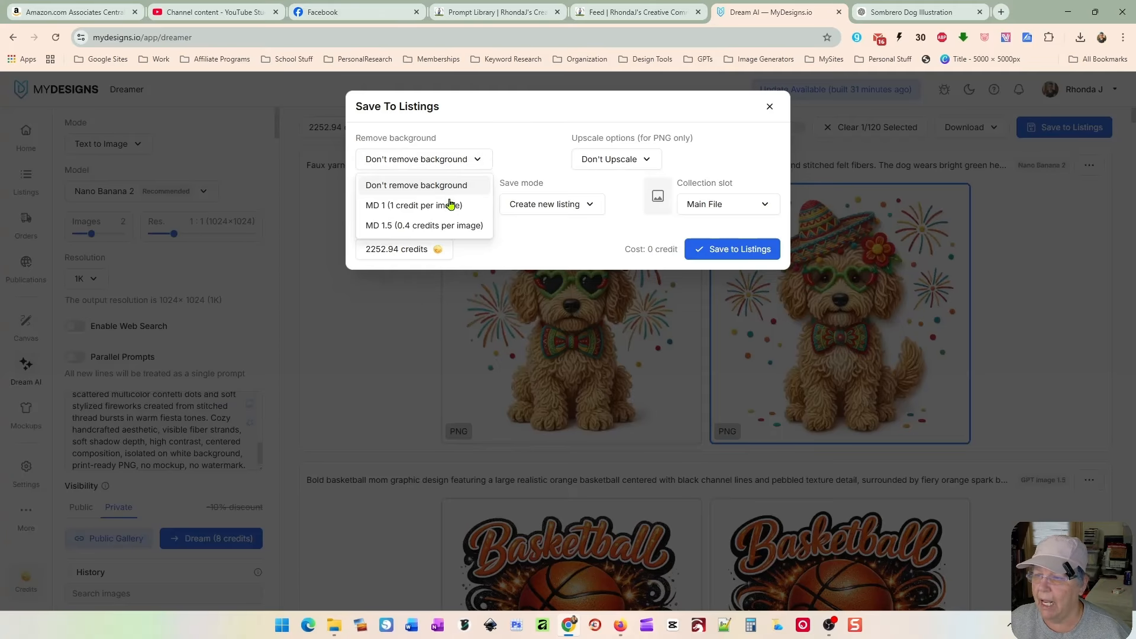
{"action": "left_click", "coordinate": [452, 227]}
{"action": "left_click", "coordinate": [622, 160]}
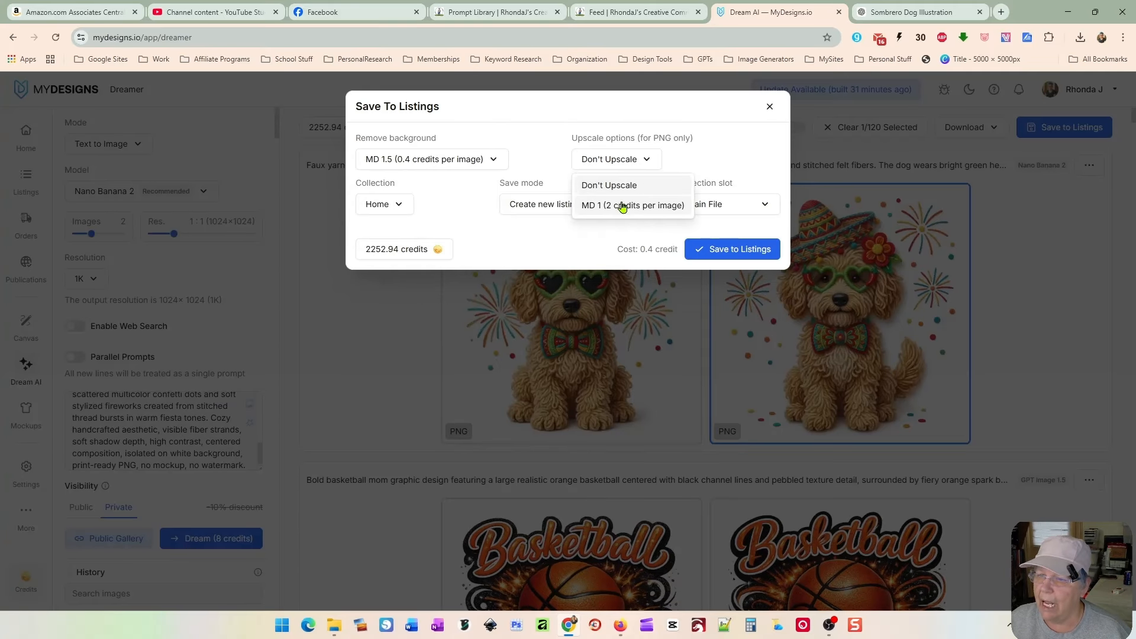
{"action": "left_click", "coordinate": [622, 206]}
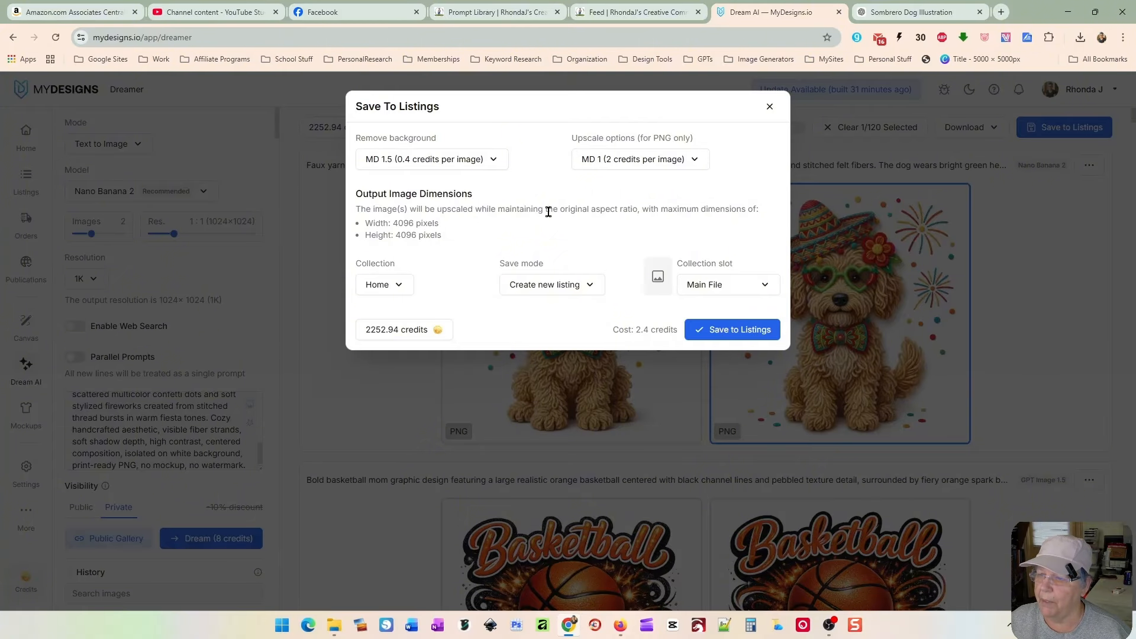
{"action": "left_click", "coordinate": [717, 284]}
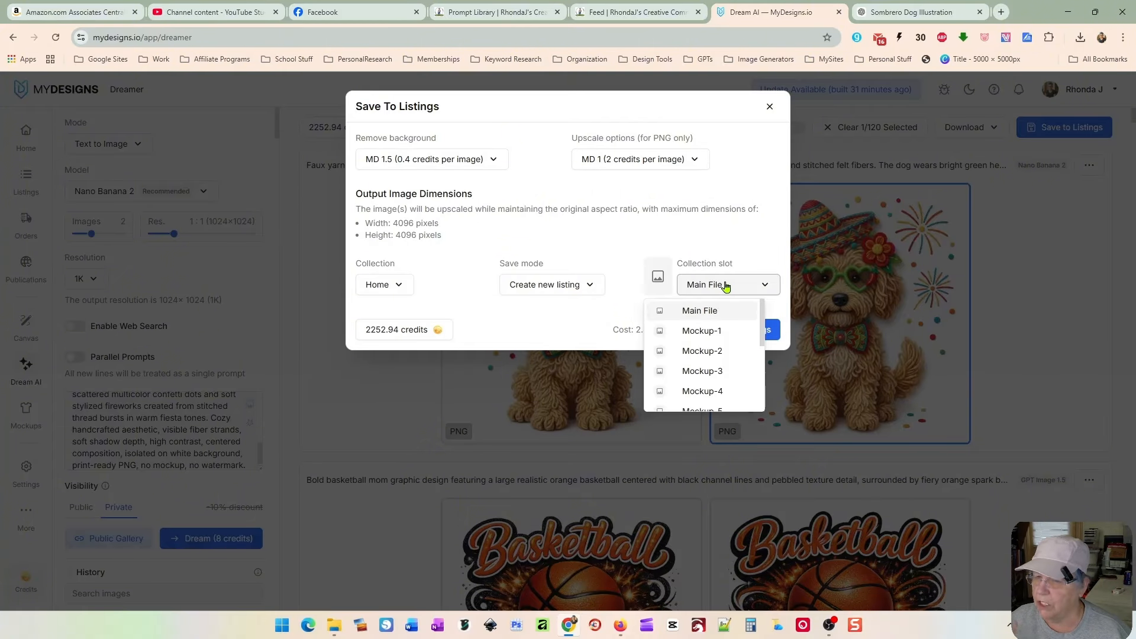
{"action": "left_click", "coordinate": [721, 309]}
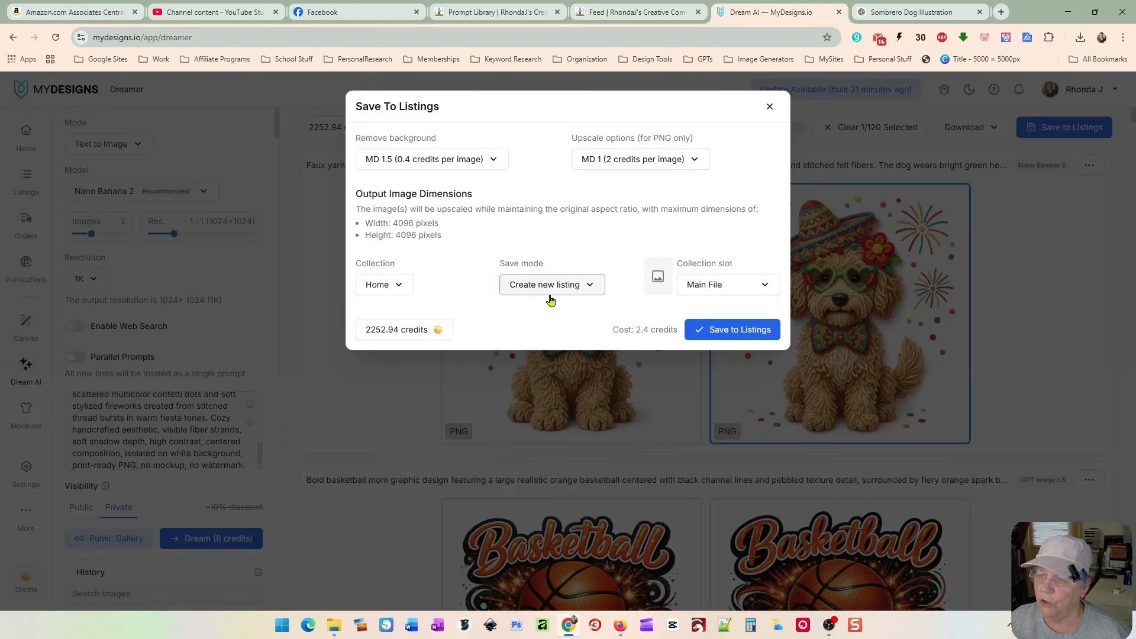
{"action": "left_click", "coordinate": [725, 330]}
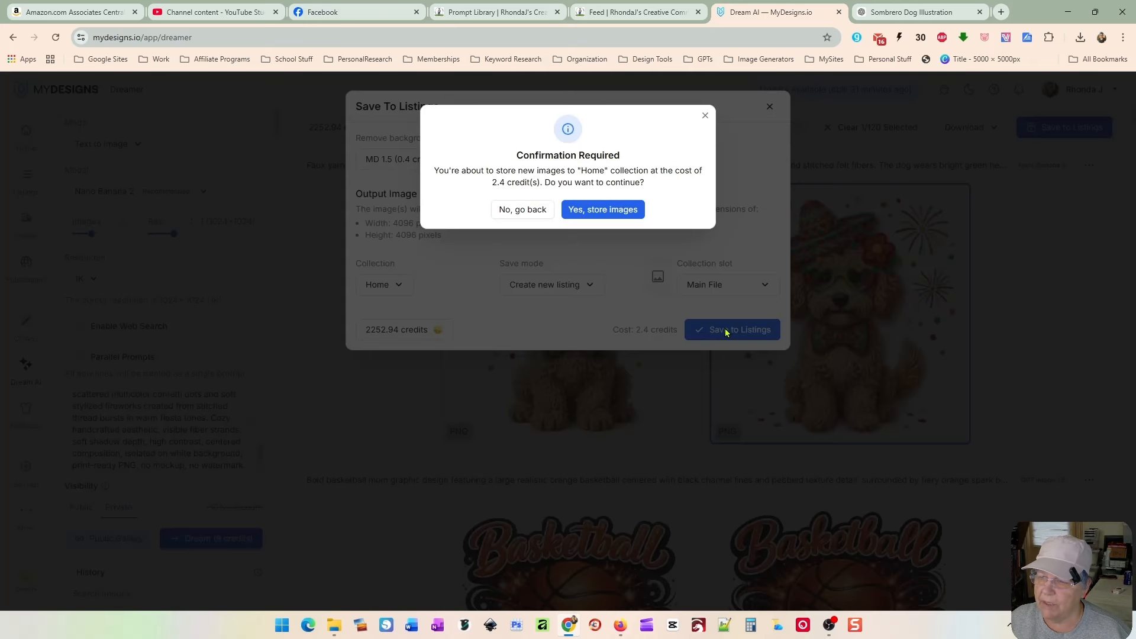
{"action": "left_click", "coordinate": [615, 210]}
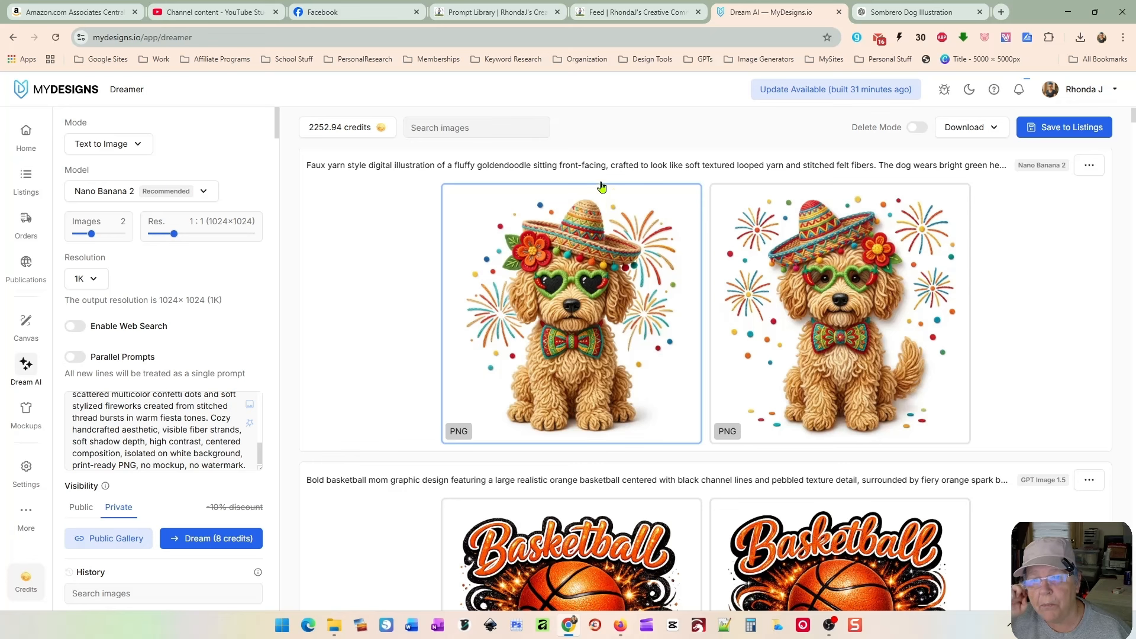
Step: Open the new listing in Canvas and apply a 5000 × 5000 px preset
{"action": "left_click", "coordinate": [25, 182]}
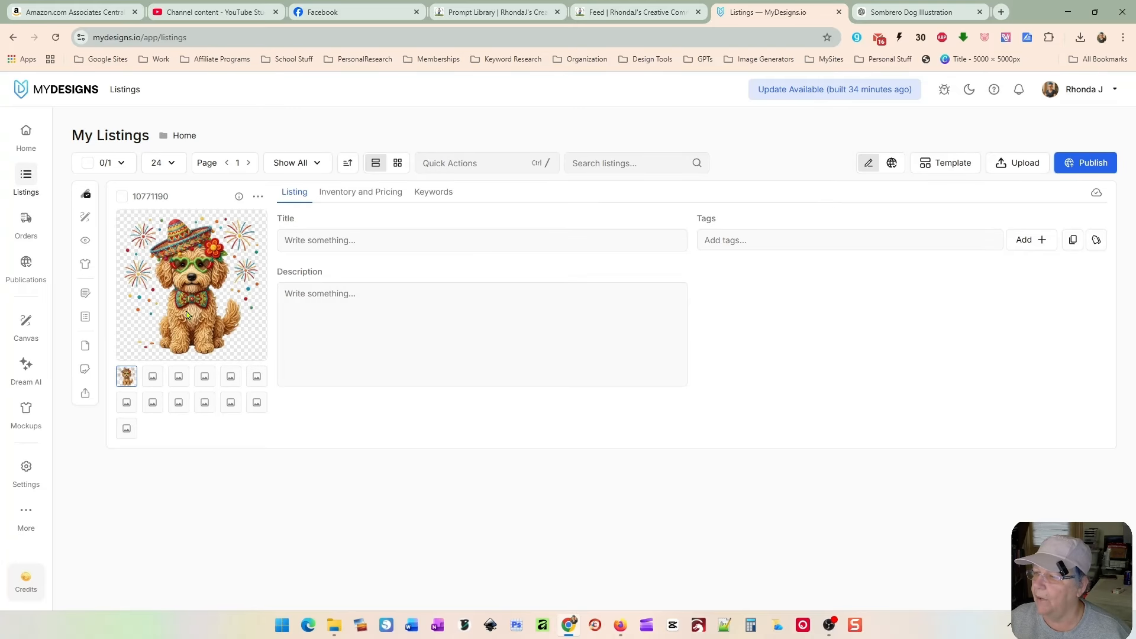
{"action": "left_click", "coordinate": [122, 197]}
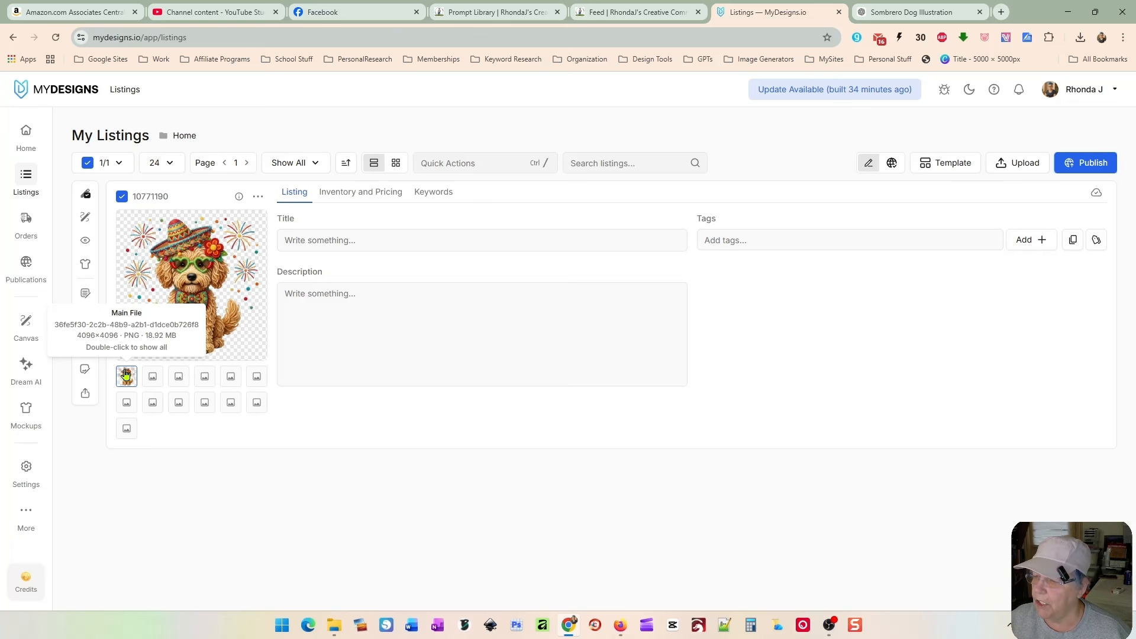
{"action": "mouse_move", "coordinate": [86, 218]}
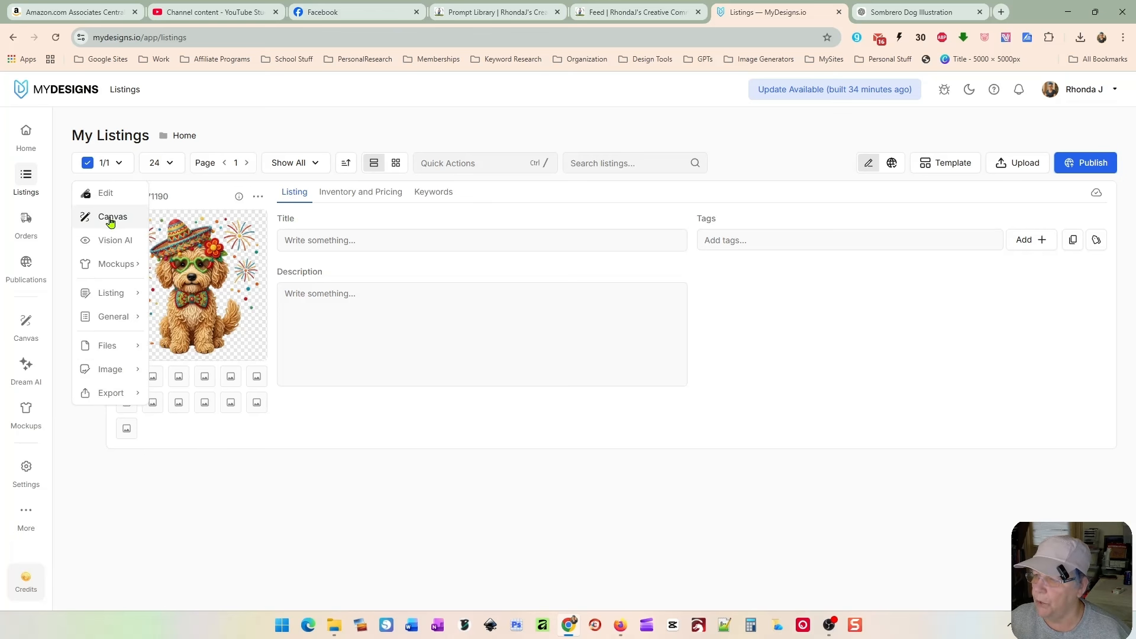
{"action": "left_click", "coordinate": [468, 167]}
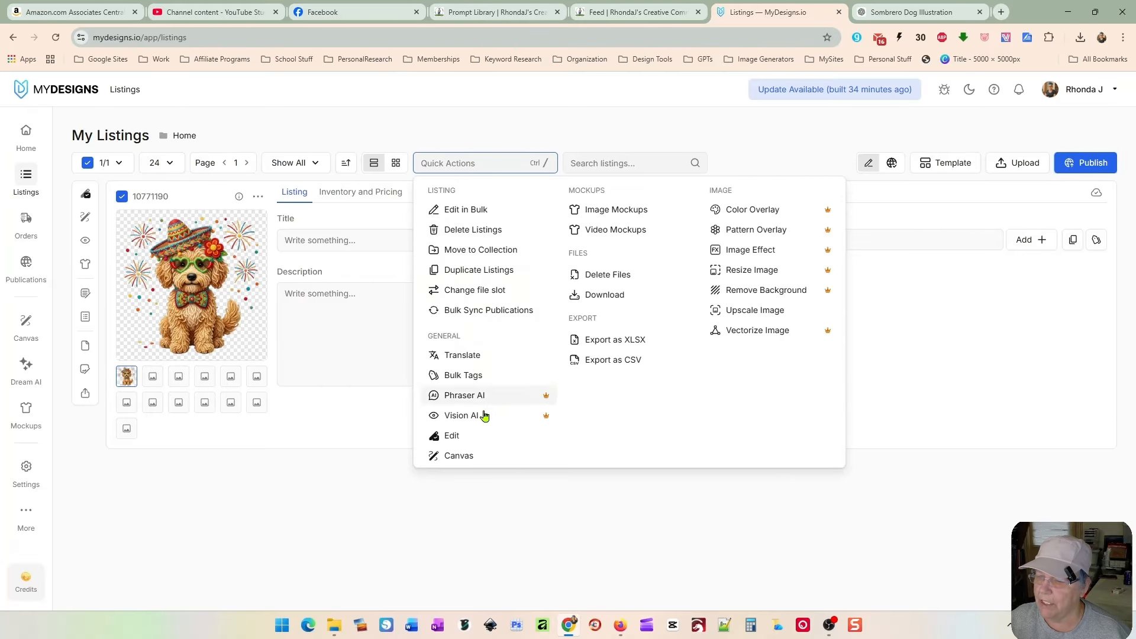
{"action": "left_click", "coordinate": [477, 457]}
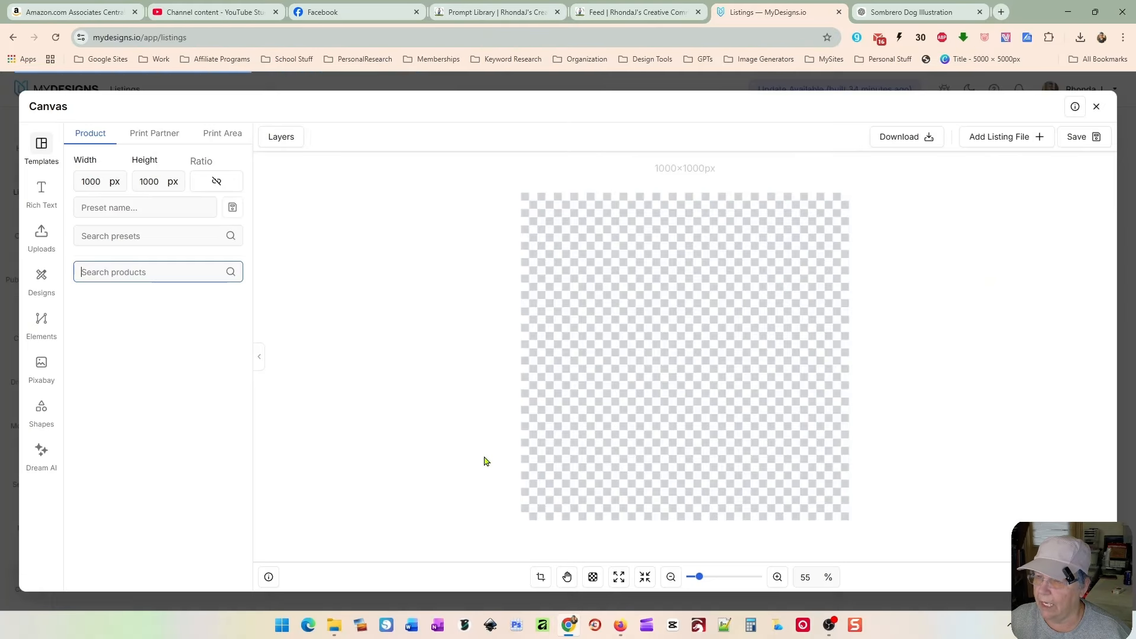
{"action": "left_click", "coordinate": [160, 238]}
{"action": "left_click", "coordinate": [160, 287]}
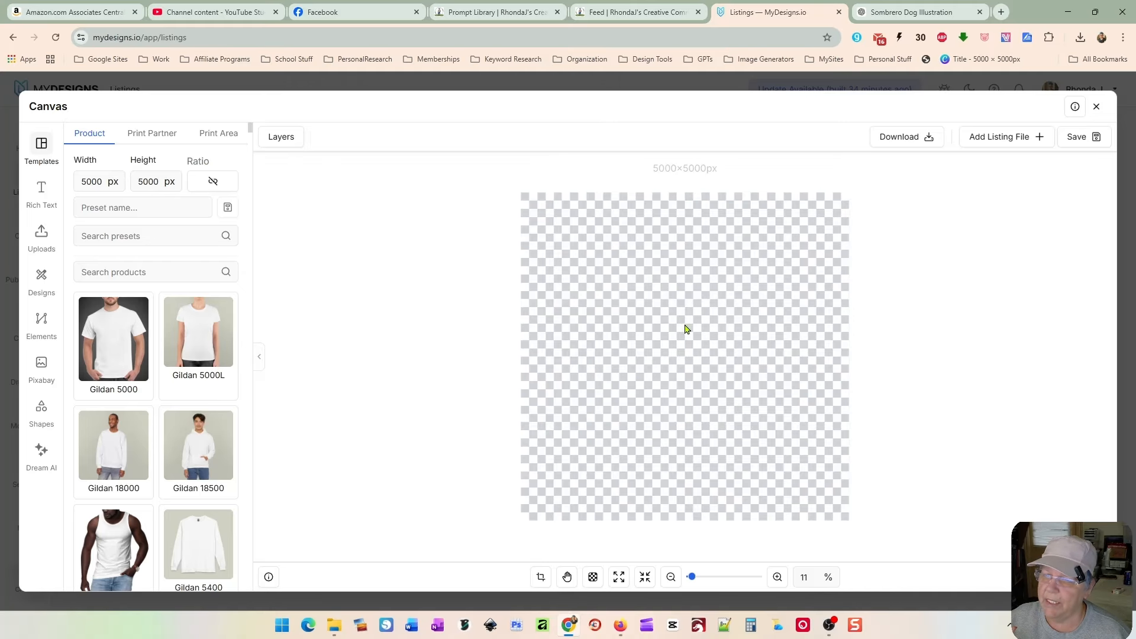
Step: Add the listing's main file to the canvas and fit it to the artboard
{"action": "left_click", "coordinate": [987, 136]}
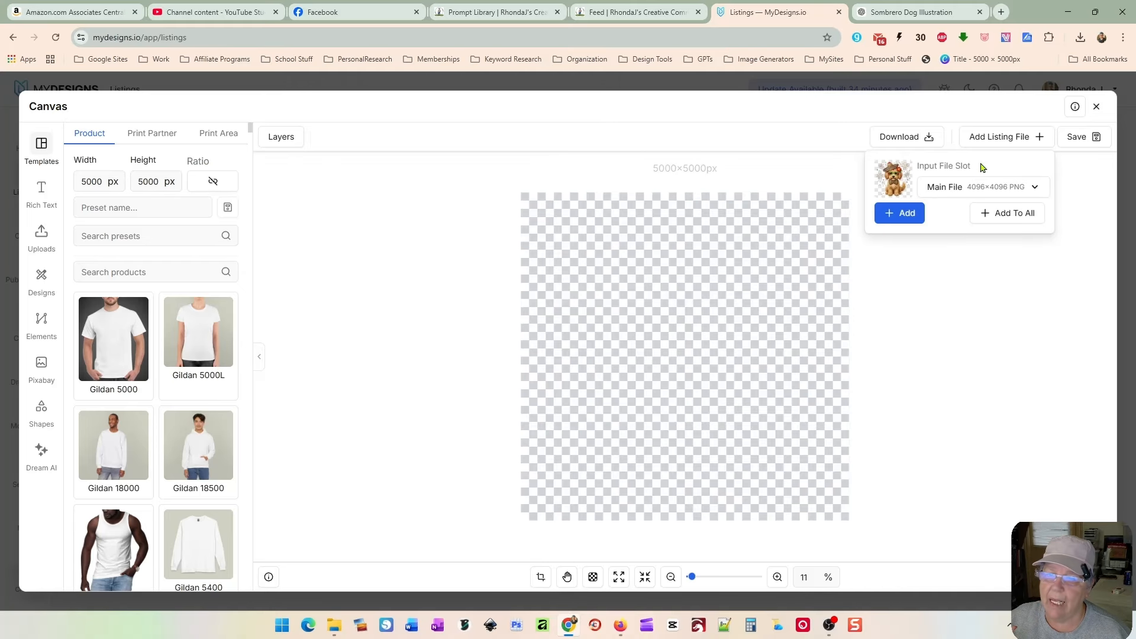
{"action": "left_click", "coordinate": [900, 213]}
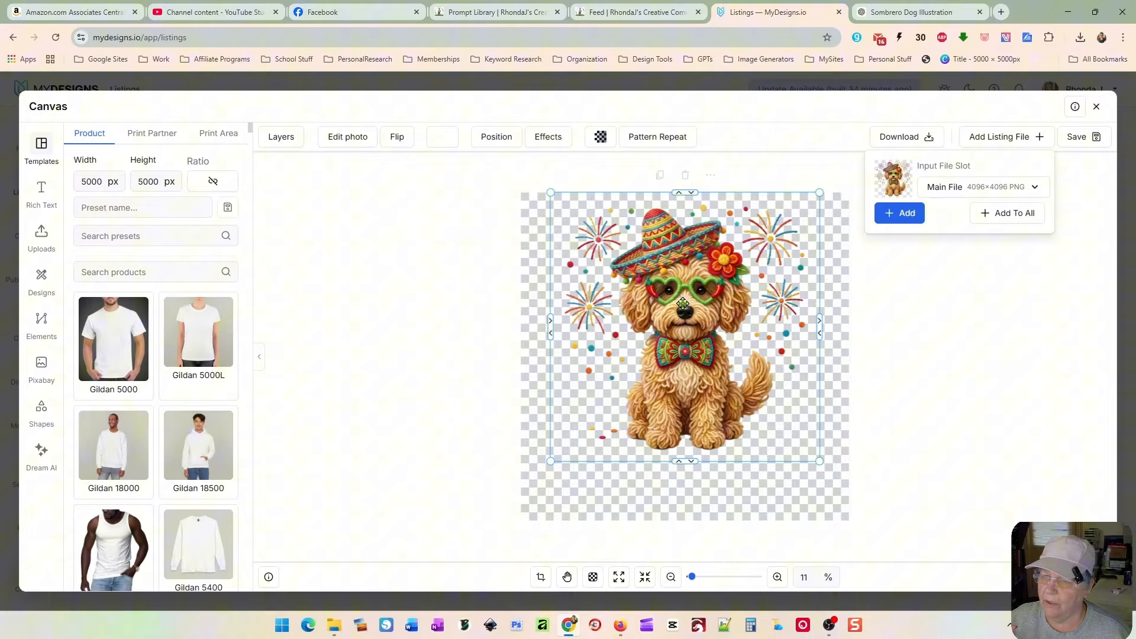
{"action": "left_click", "coordinate": [497, 139]}
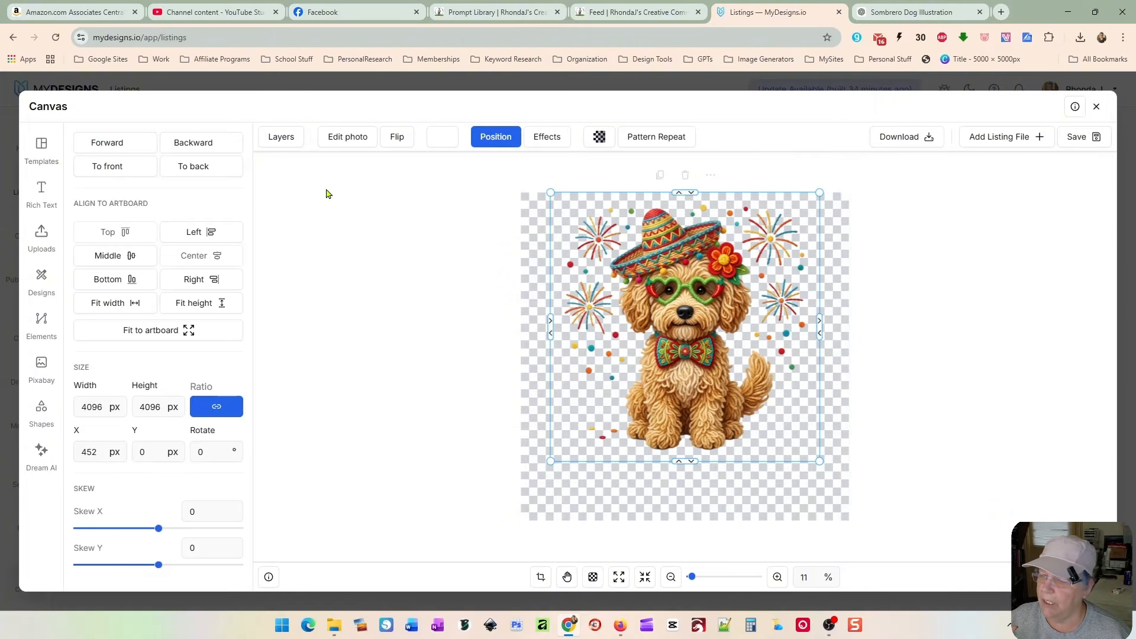
{"action": "left_click", "coordinate": [161, 330]}
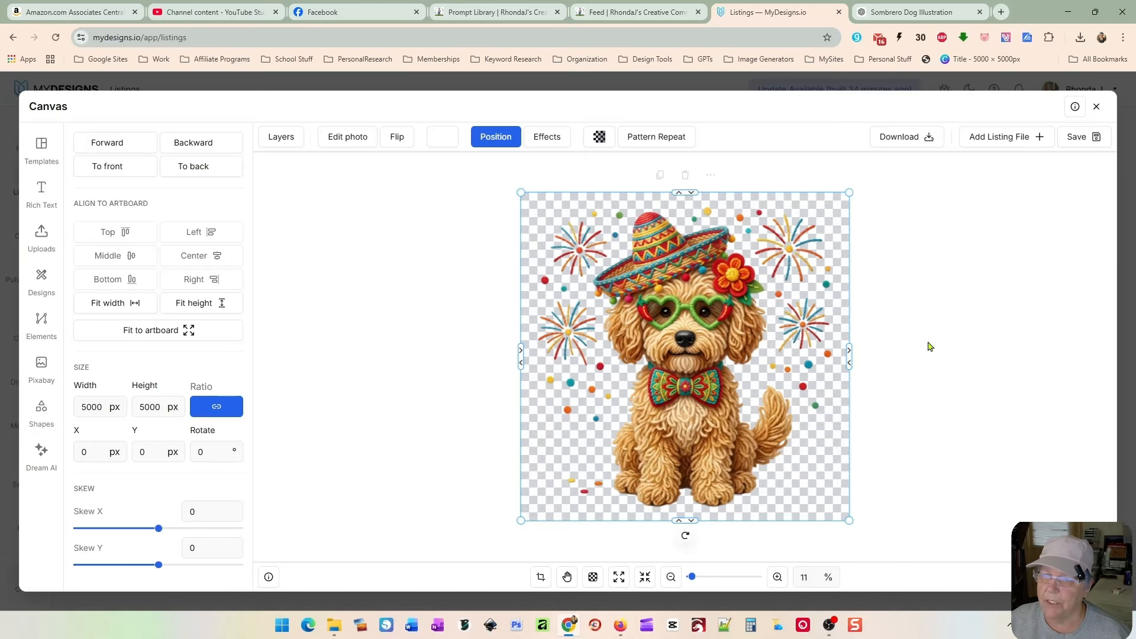
Step: Save the canvas back to the listing's Main File slot as PNG
{"action": "left_click", "coordinate": [1079, 139]}
{"action": "left_click", "coordinate": [1052, 190]}
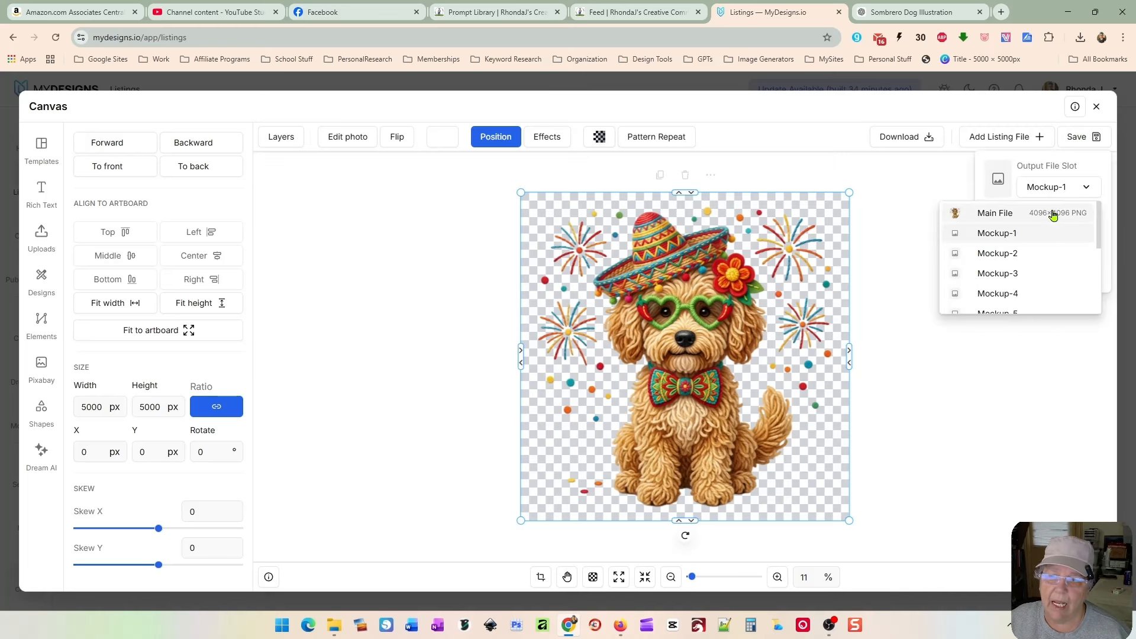
{"action": "left_click", "coordinate": [1052, 214]}
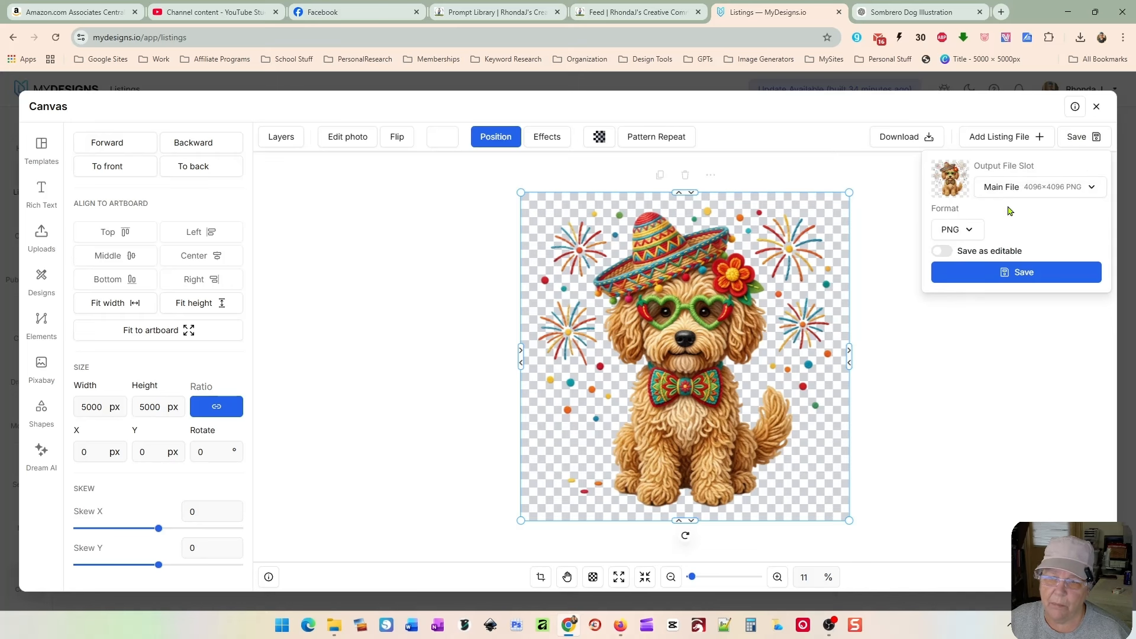
{"action": "left_click", "coordinate": [1013, 272]}
{"action": "left_click", "coordinate": [596, 210]}
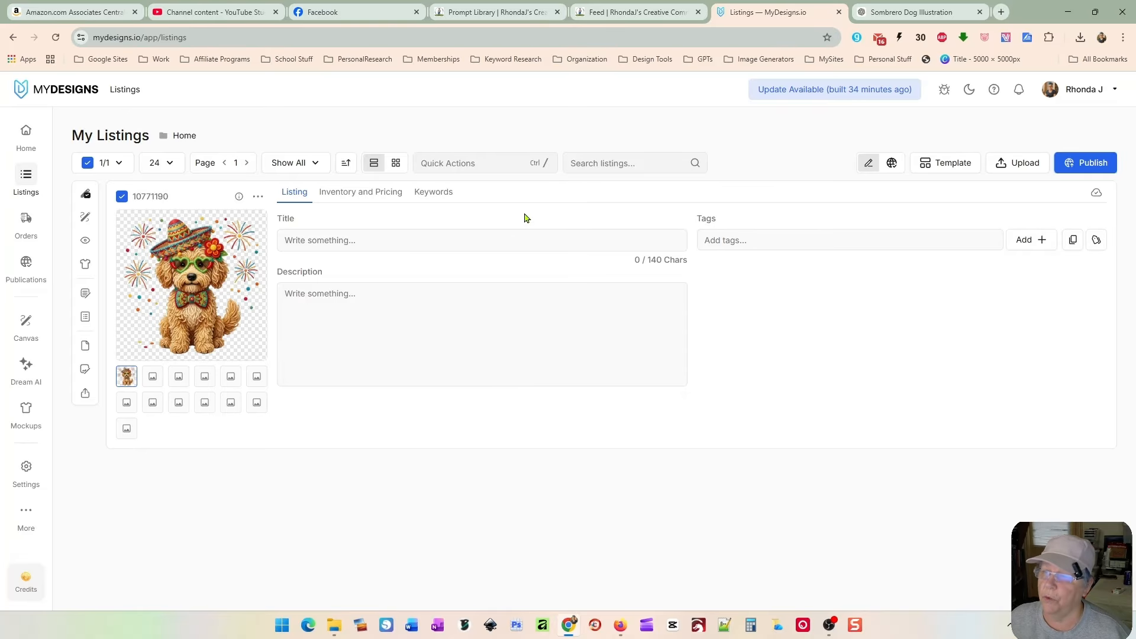
Step: Open the Image Mockups generator for the selected listing
{"action": "left_click", "coordinate": [482, 162]}
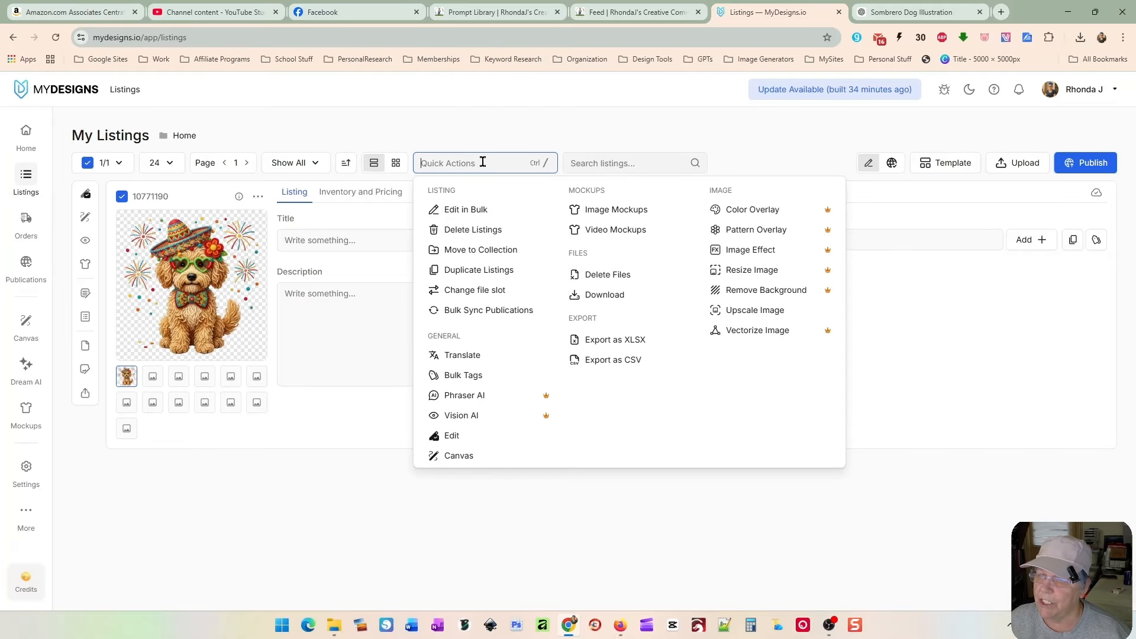
{"action": "left_click", "coordinate": [639, 212]}
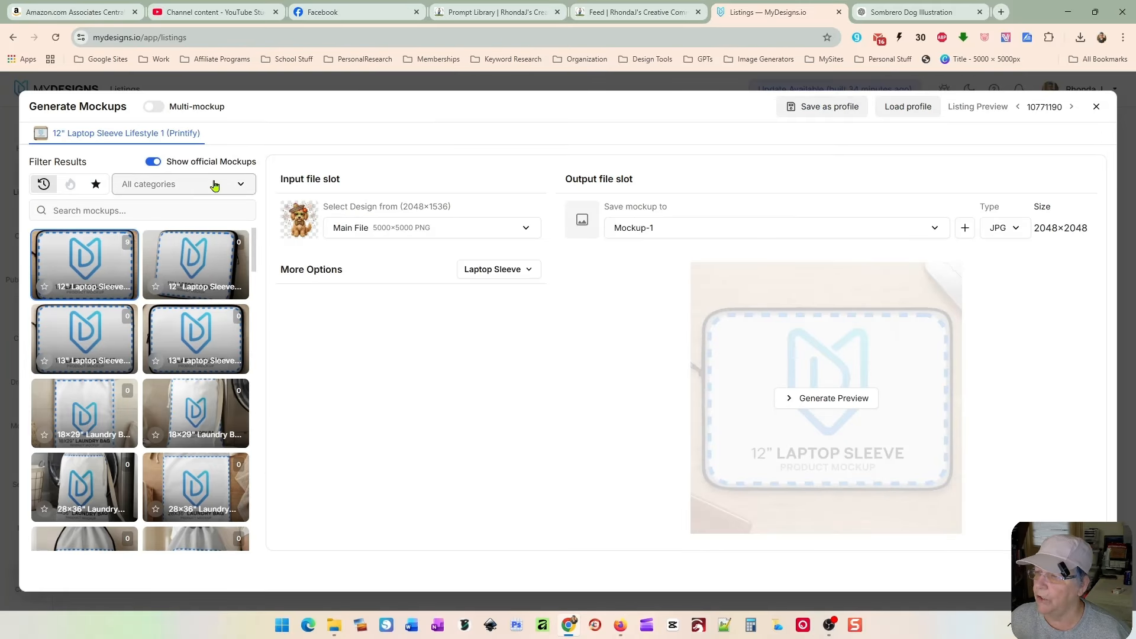
Step: Filter the mockup library to the Other category and turn off official mockups
{"action": "left_click", "coordinate": [171, 183]}
{"action": "left_click", "coordinate": [189, 229]}
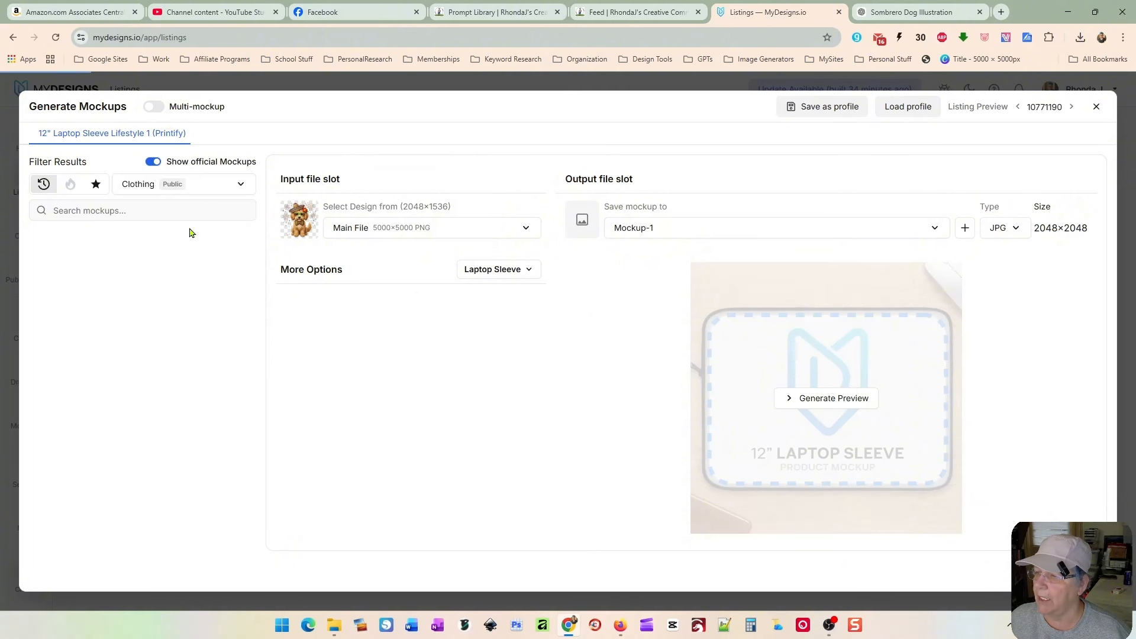
{"action": "scroll", "coordinate": [253, 242], "scroll_direction": "down", "scroll_amount": 10}
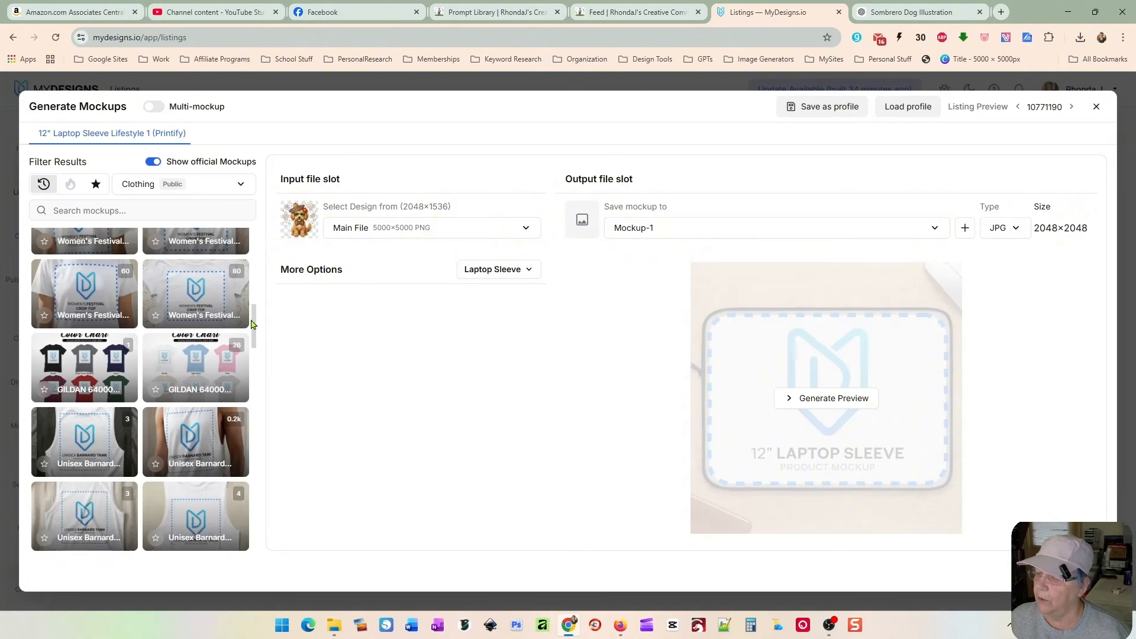
{"action": "left_click", "coordinate": [177, 184]}
{"action": "left_click", "coordinate": [182, 272]}
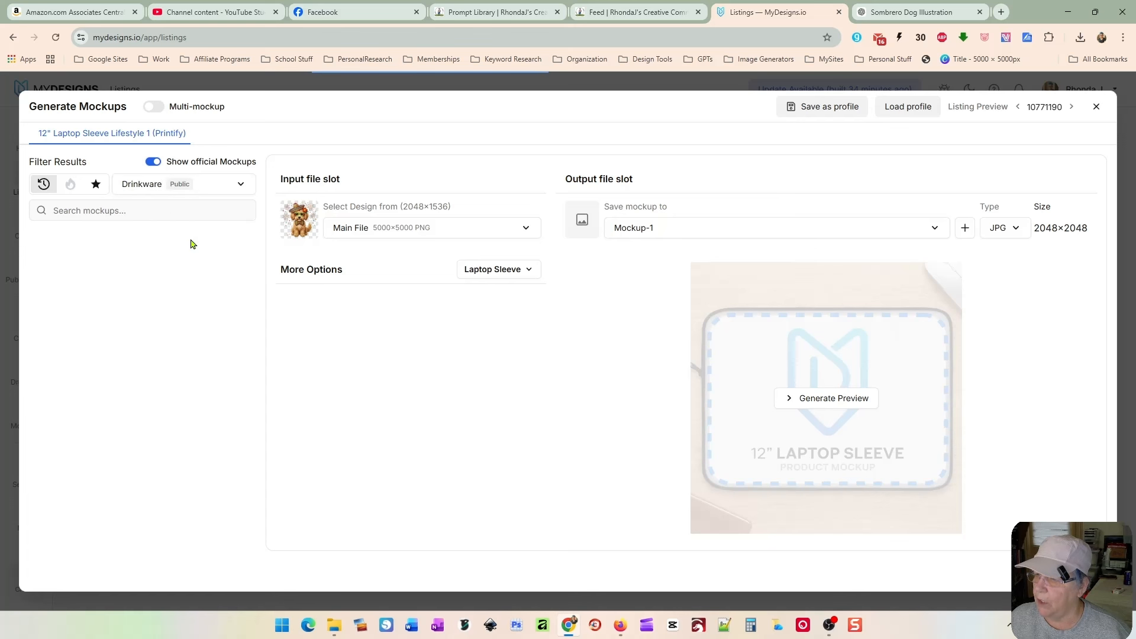
{"action": "left_click", "coordinate": [216, 189]}
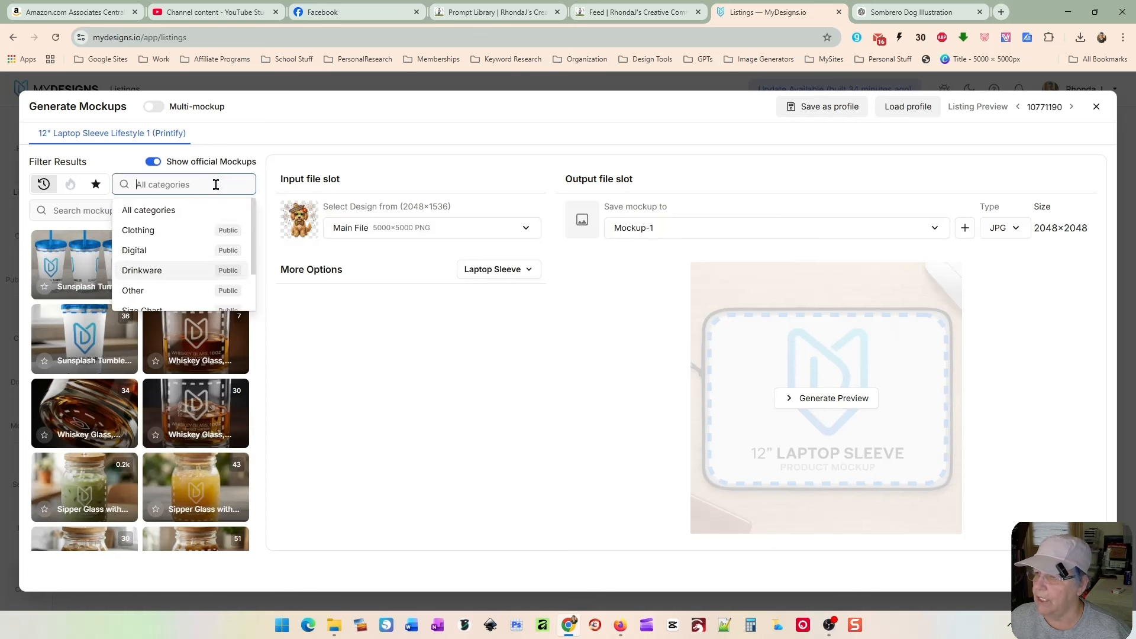
{"action": "left_click", "coordinate": [184, 290]}
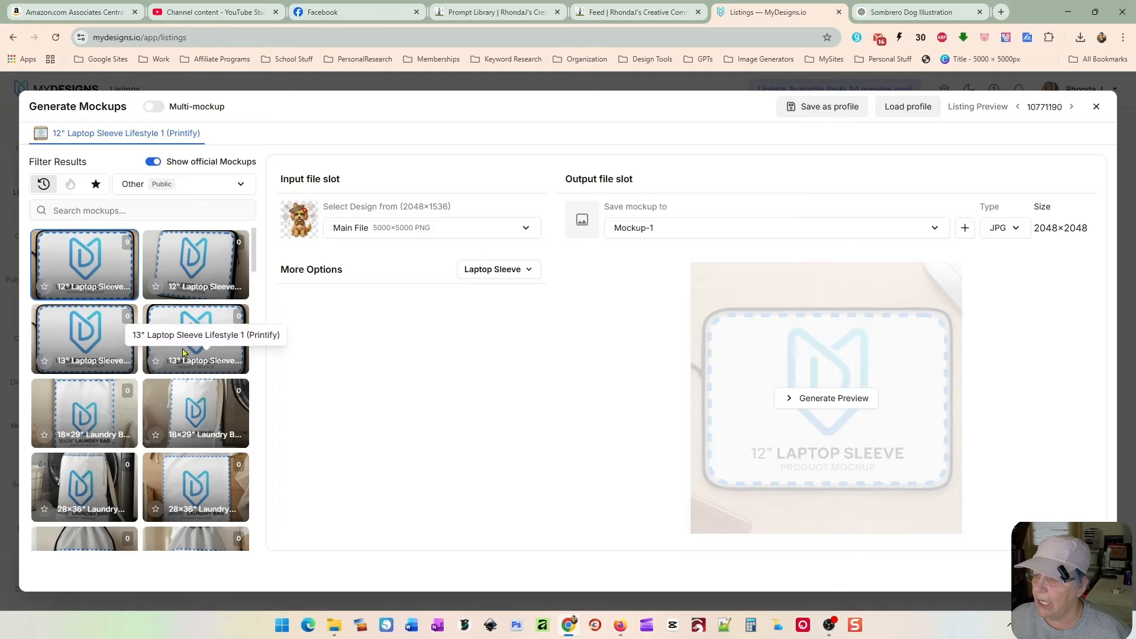
{"action": "scroll", "coordinate": [152, 383], "scroll_direction": "down", "scroll_amount": 6}
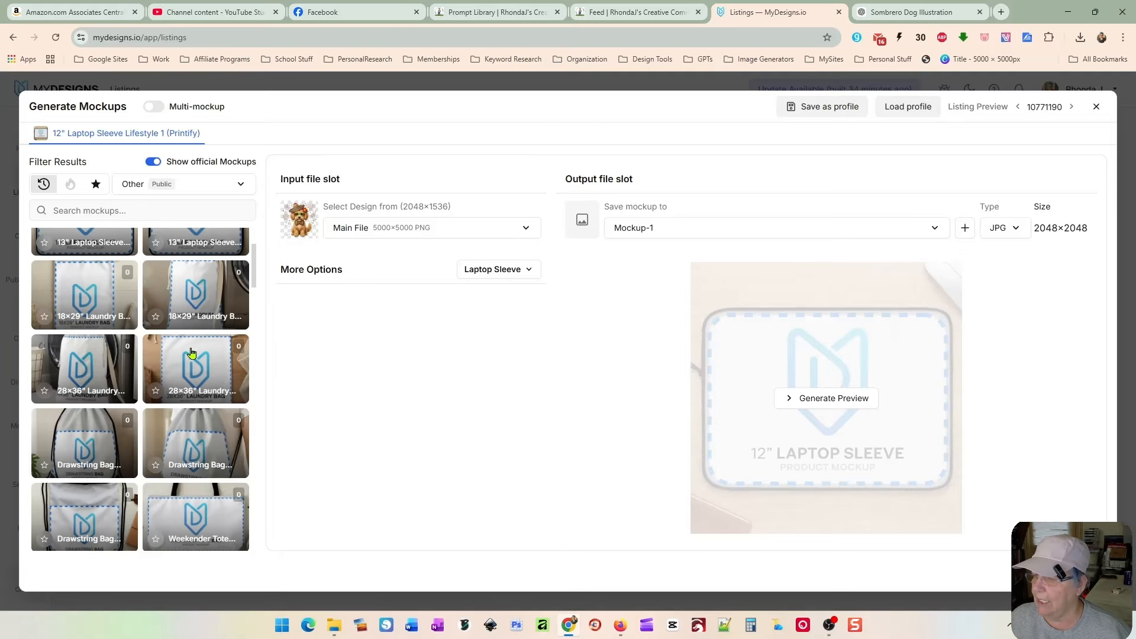
{"action": "scroll", "coordinate": [186, 376], "scroll_direction": "down", "scroll_amount": 3}
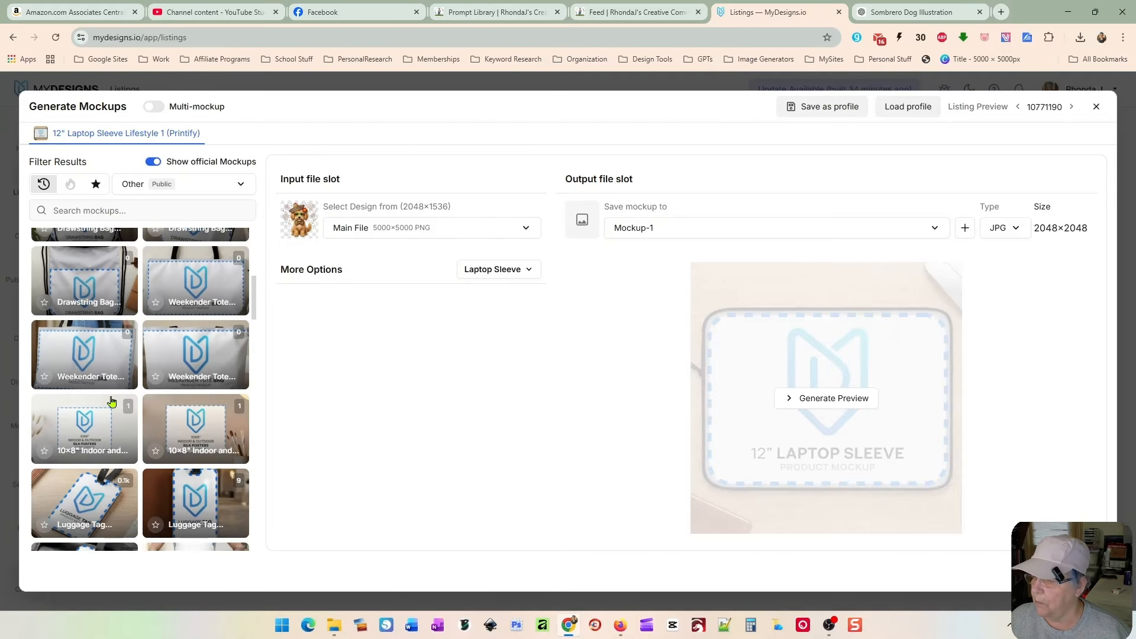
{"action": "scroll", "coordinate": [172, 419], "scroll_direction": "up", "scroll_amount": 2}
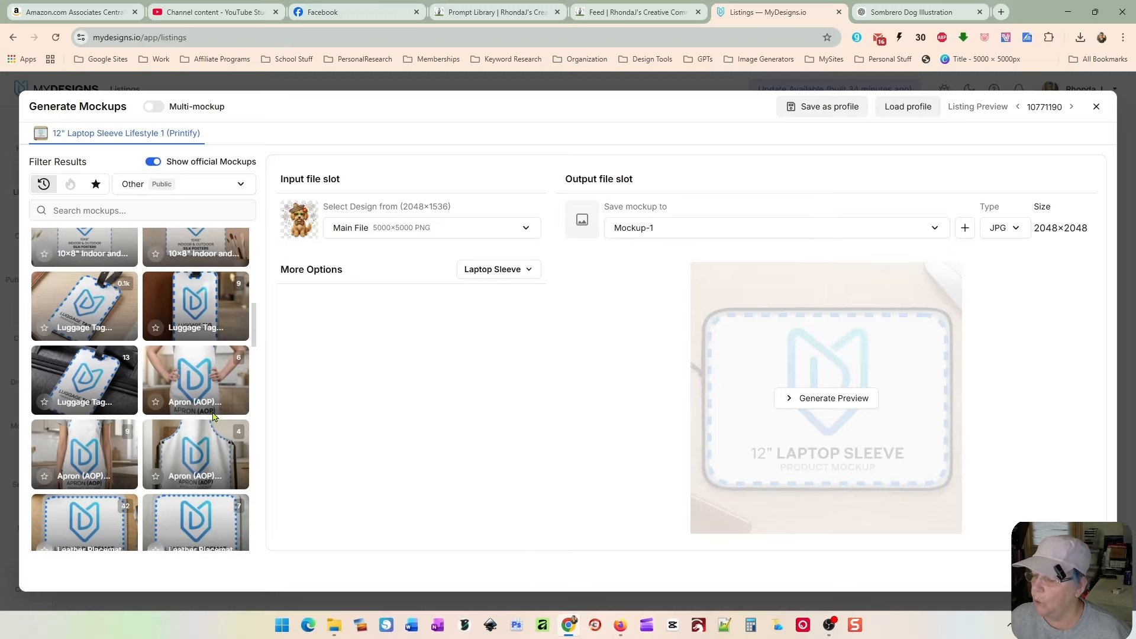
{"action": "left_click", "coordinate": [152, 163]}
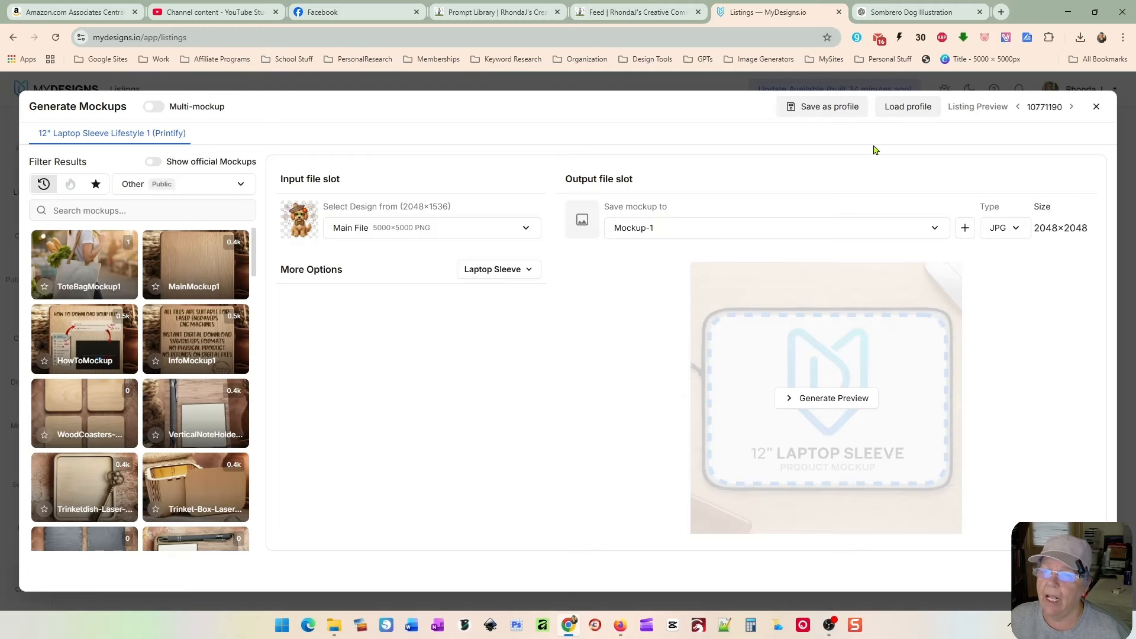
Step: Load the Default T'shirt Design mockup profile and generate all its mockups for the listing
{"action": "left_click", "coordinate": [908, 106]}
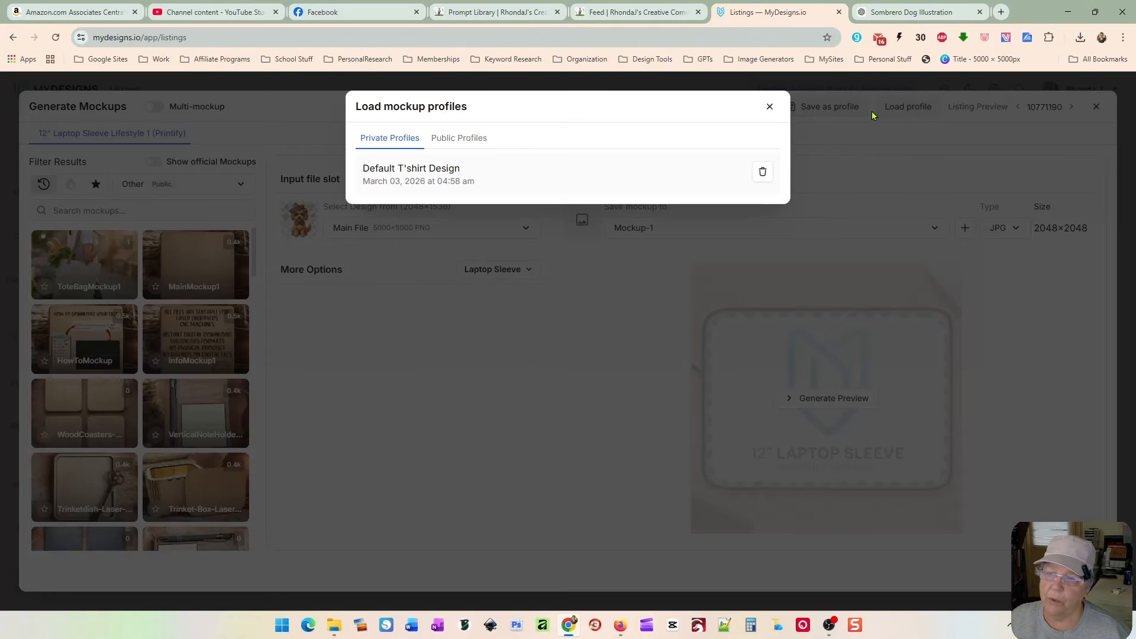
{"action": "left_click", "coordinate": [500, 173]}
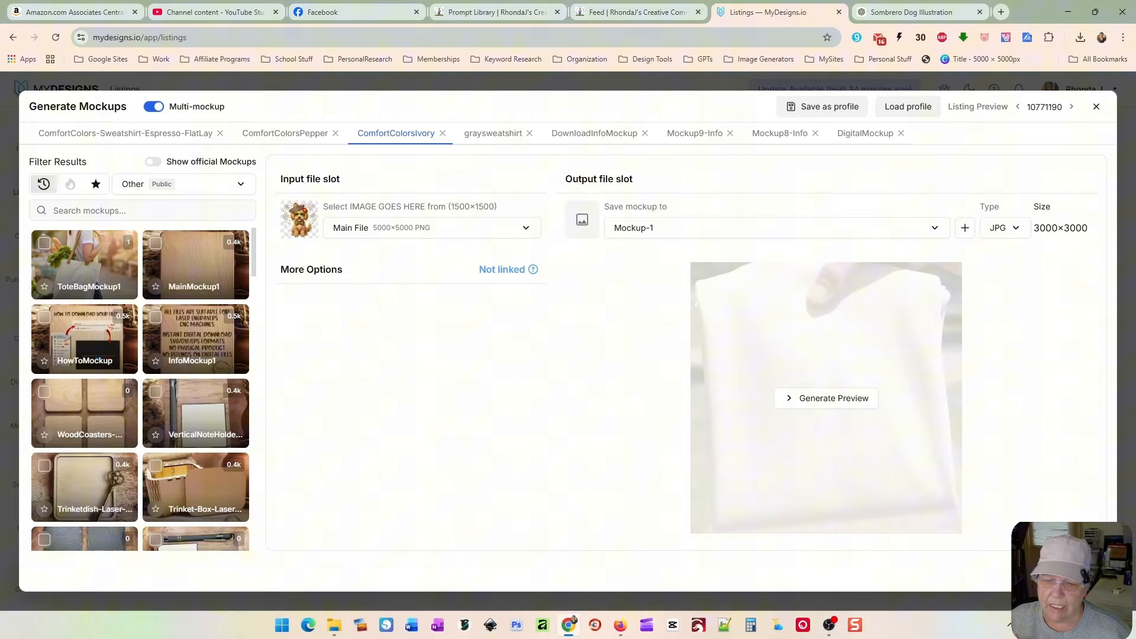
{"action": "left_click", "coordinate": [908, 107]}
{"action": "left_click", "coordinate": [520, 172]}
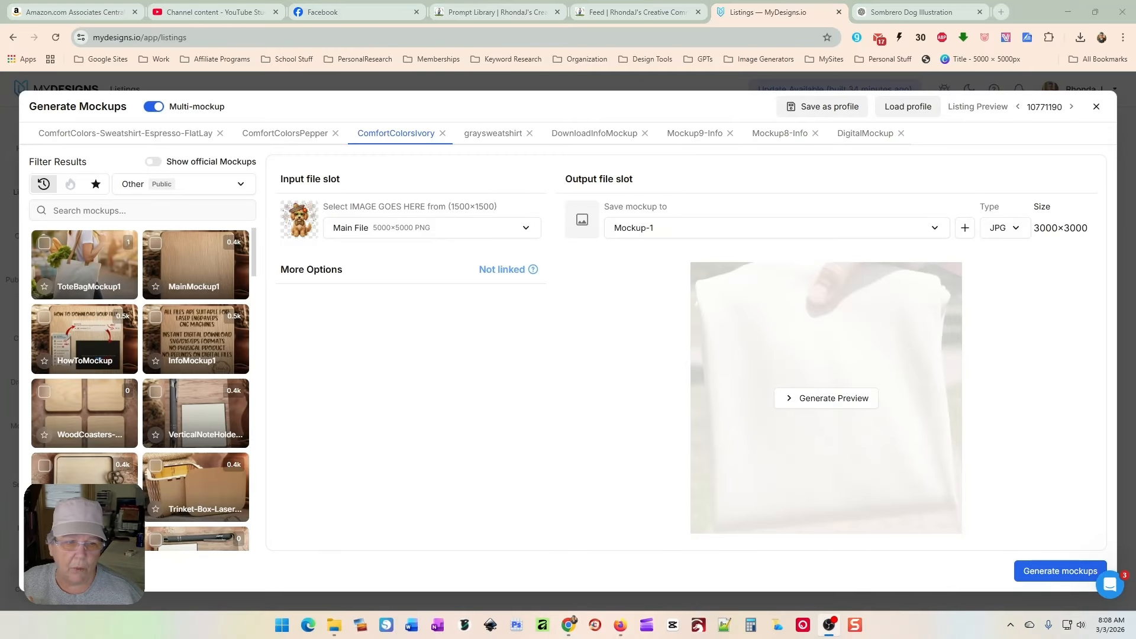
{"action": "left_click", "coordinate": [1050, 572]}
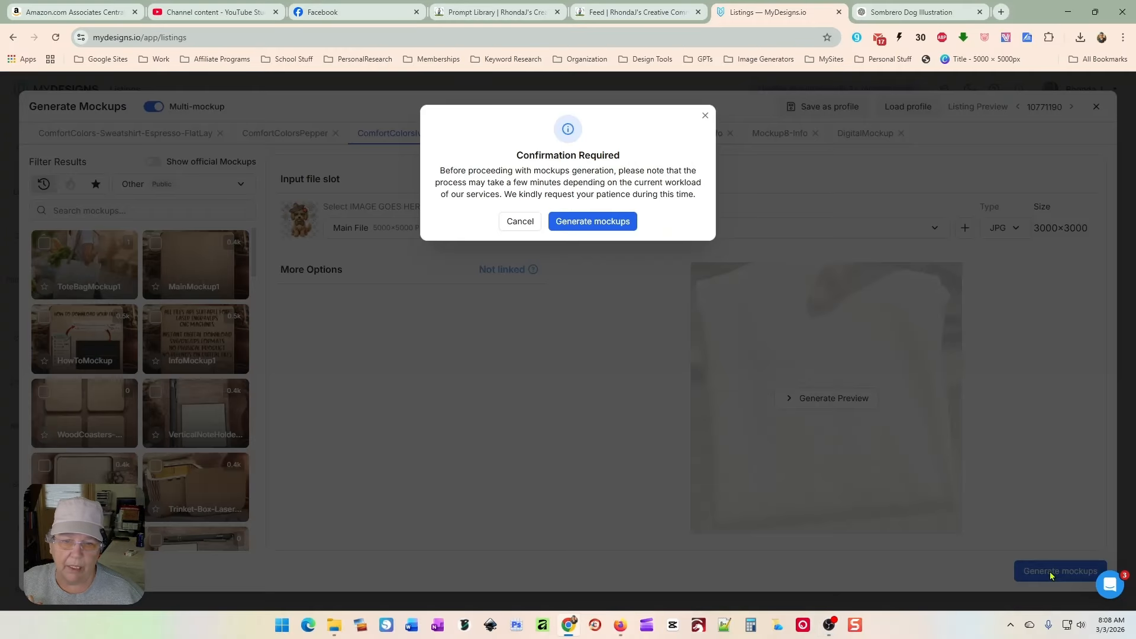
{"action": "left_click", "coordinate": [611, 223]}
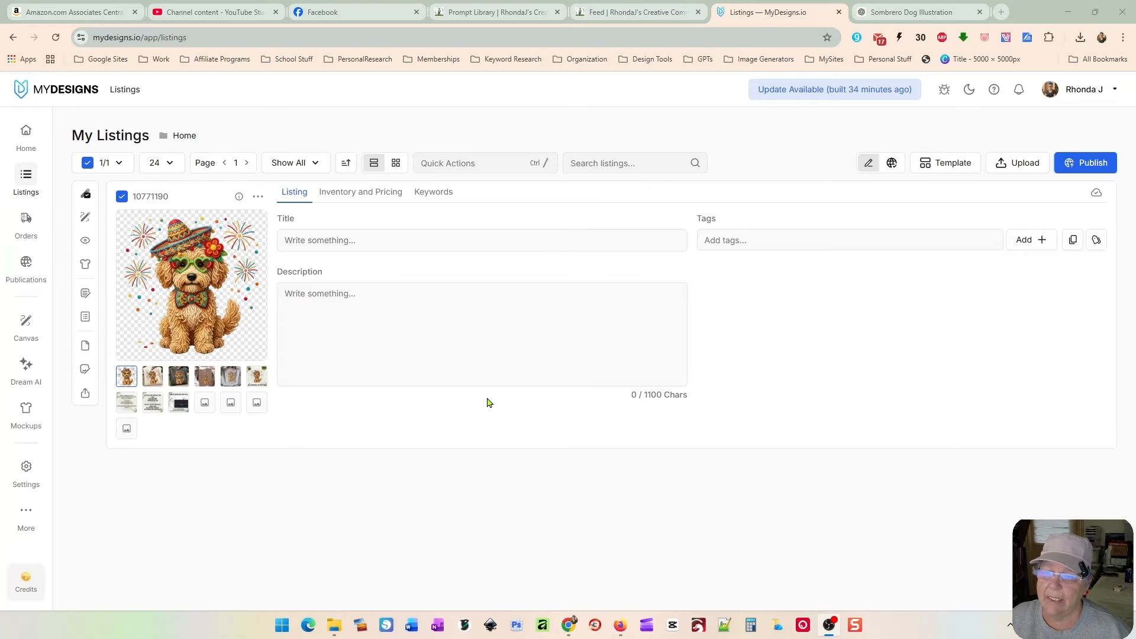
Step: Switch the listings to grid view and review each generated mockup image
{"action": "left_click", "coordinate": [396, 162]}
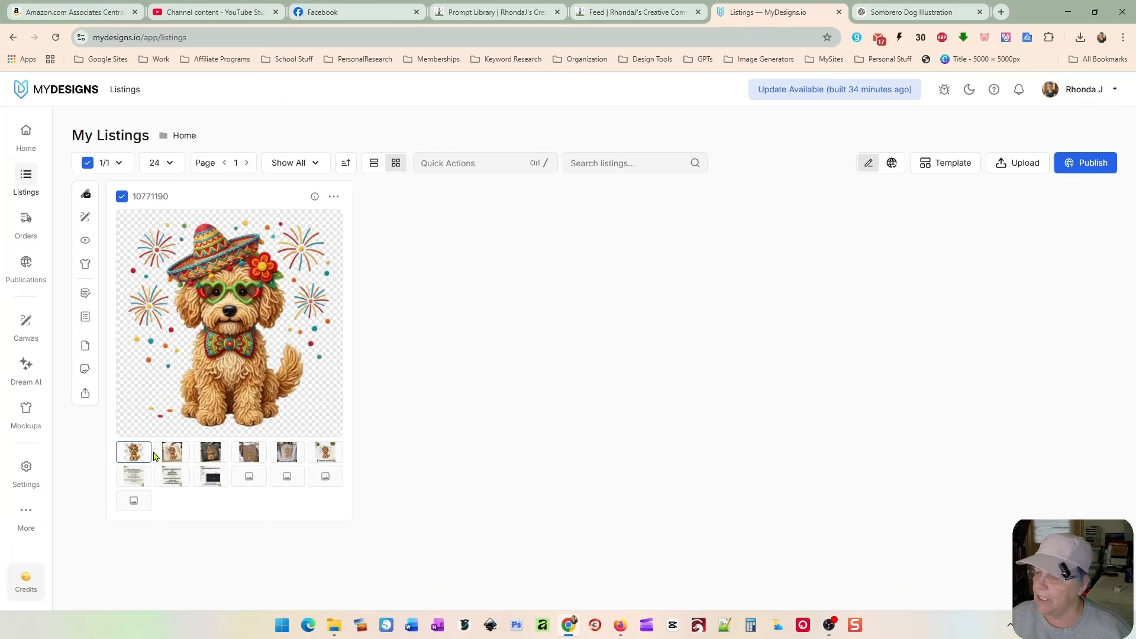
{"action": "left_click", "coordinate": [172, 453]}
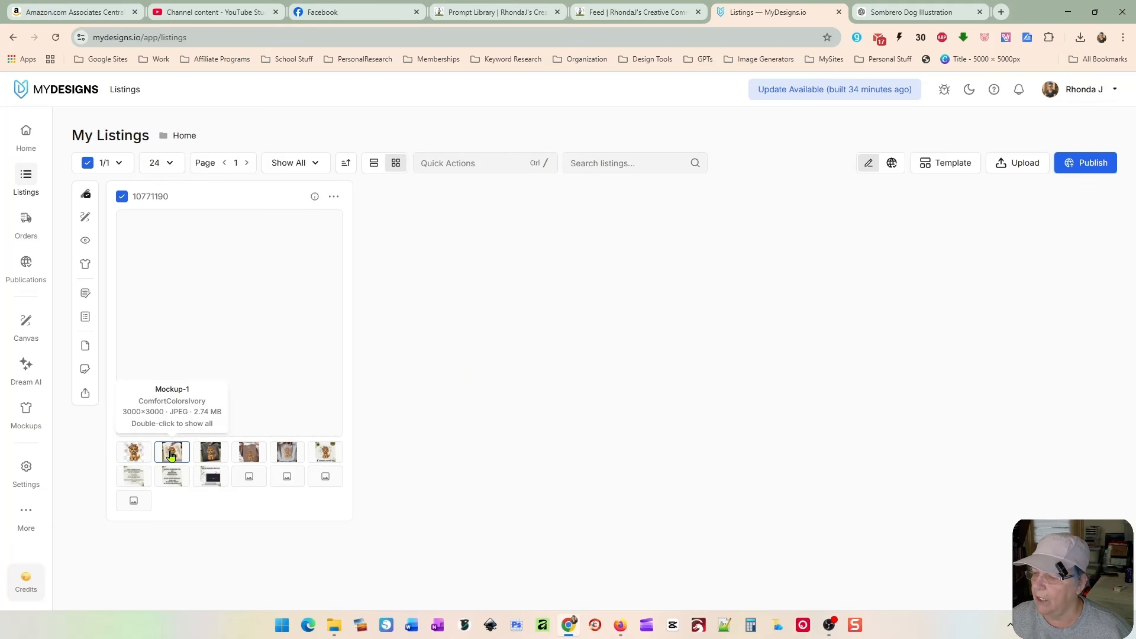
{"action": "left_click", "coordinate": [210, 457]}
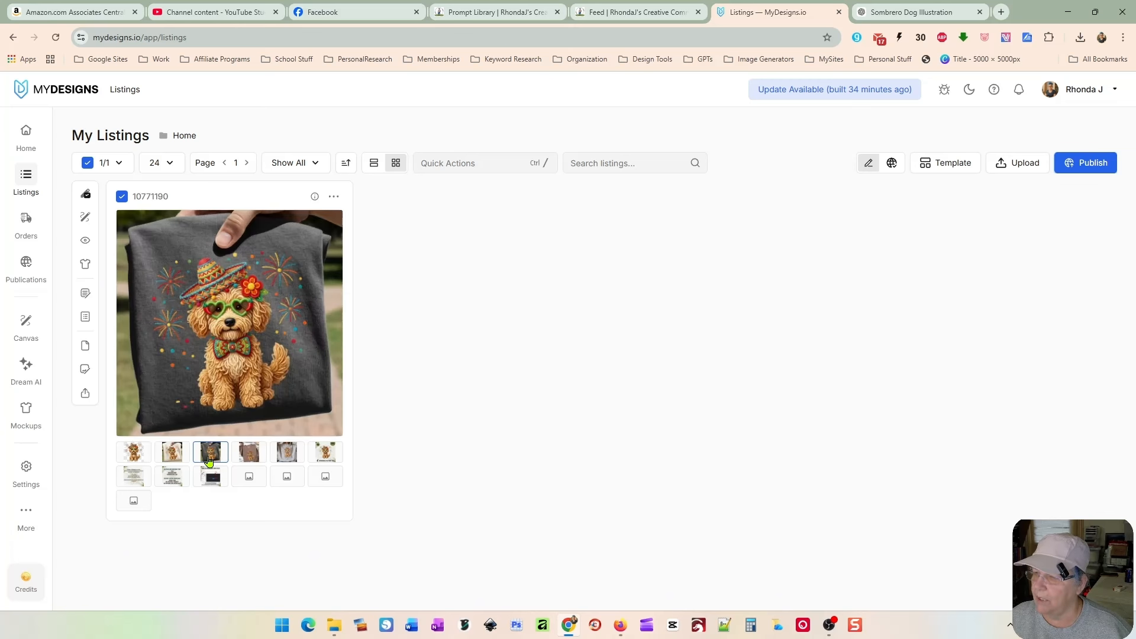
{"action": "left_click", "coordinate": [249, 452]}
{"action": "left_click", "coordinate": [287, 452]}
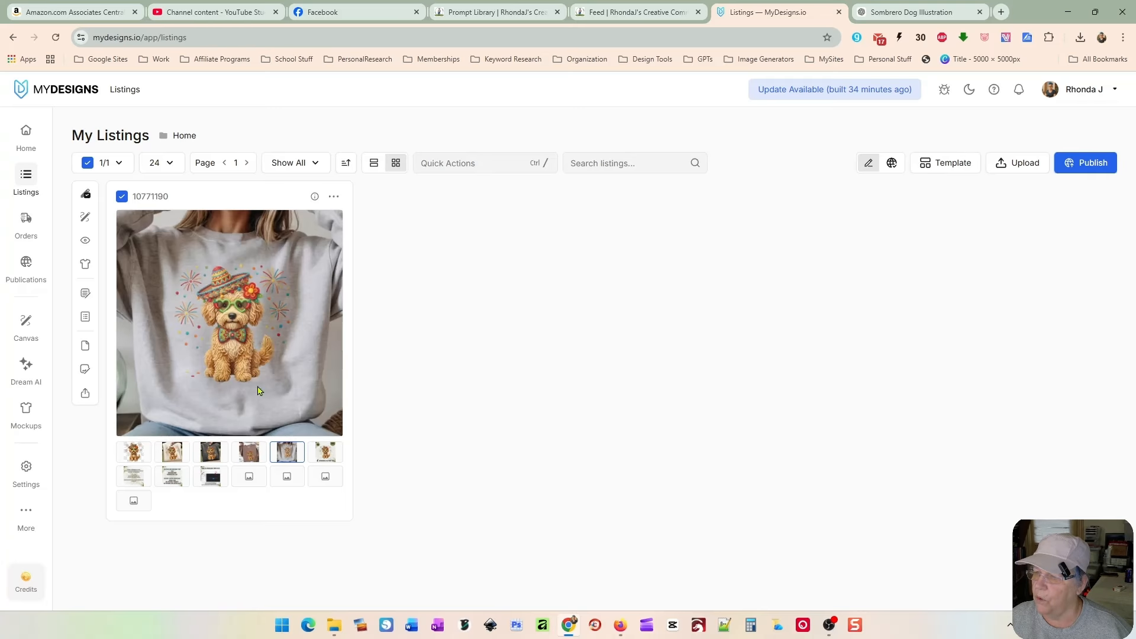
{"action": "left_click", "coordinate": [327, 454]}
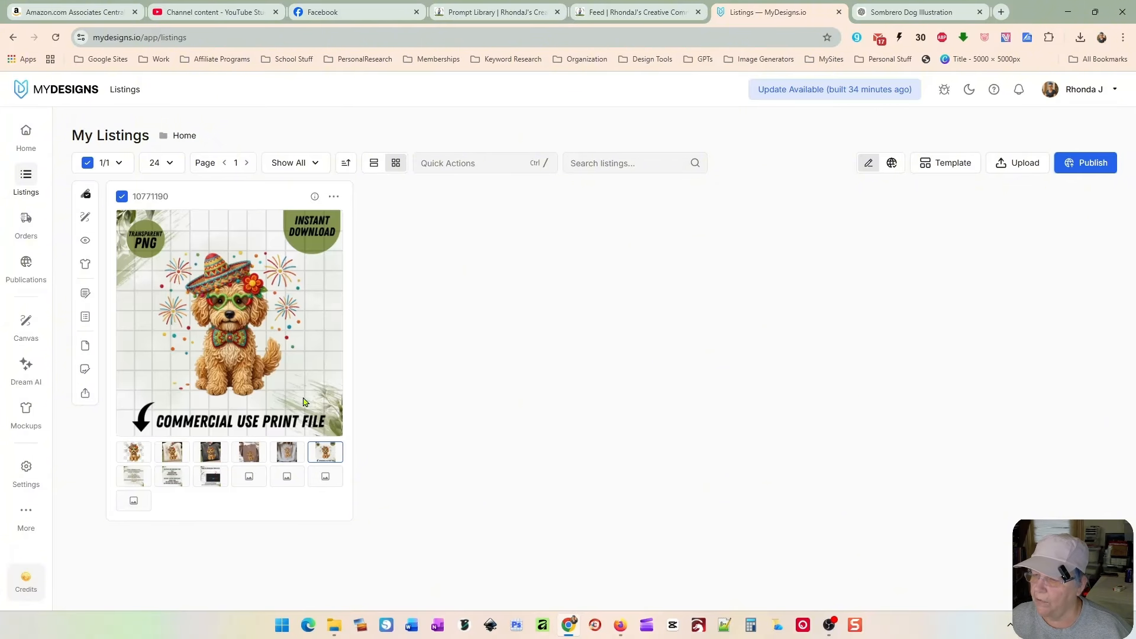
{"action": "left_click", "coordinate": [134, 477]}
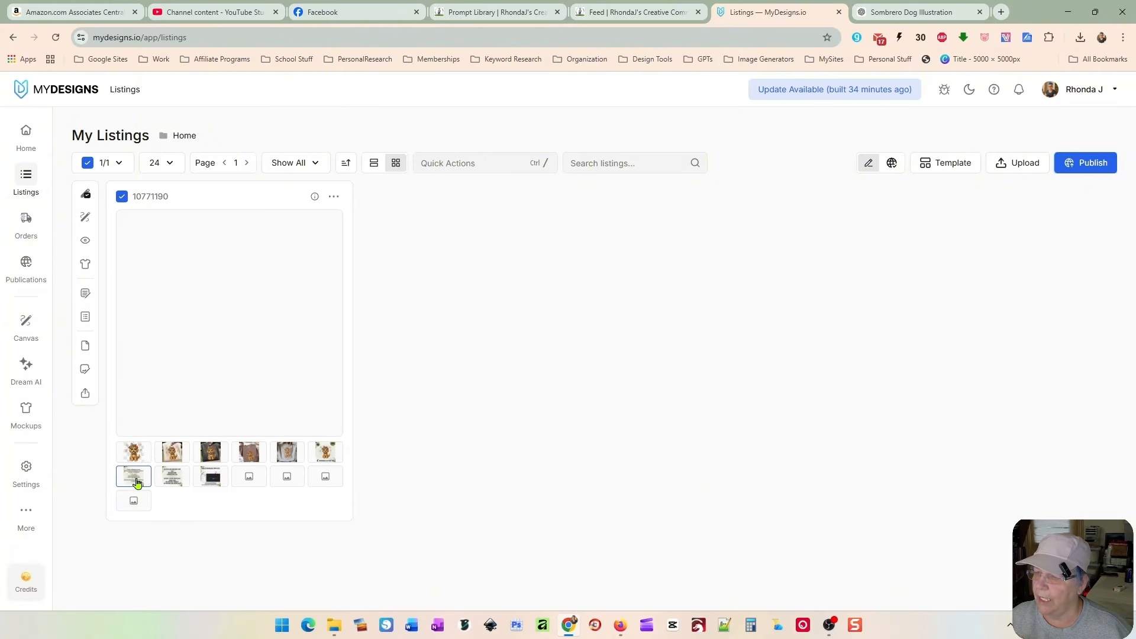
{"action": "left_click", "coordinate": [172, 475]}
{"action": "left_click", "coordinate": [210, 477]}
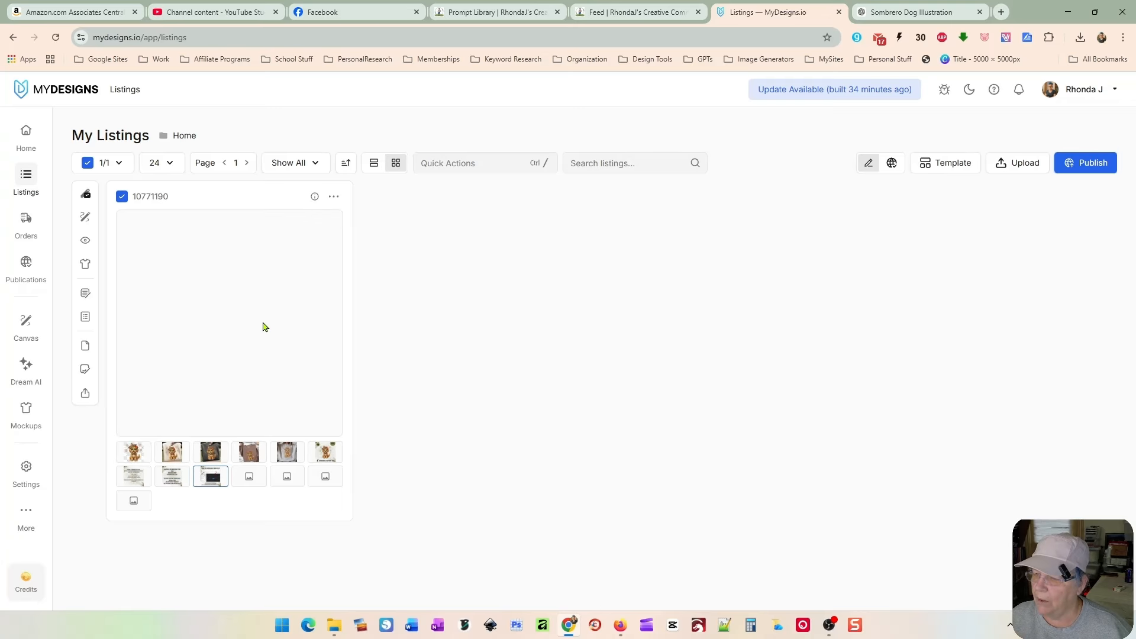
{"action": "left_click", "coordinate": [172, 452]}
{"action": "left_click", "coordinate": [208, 456]}
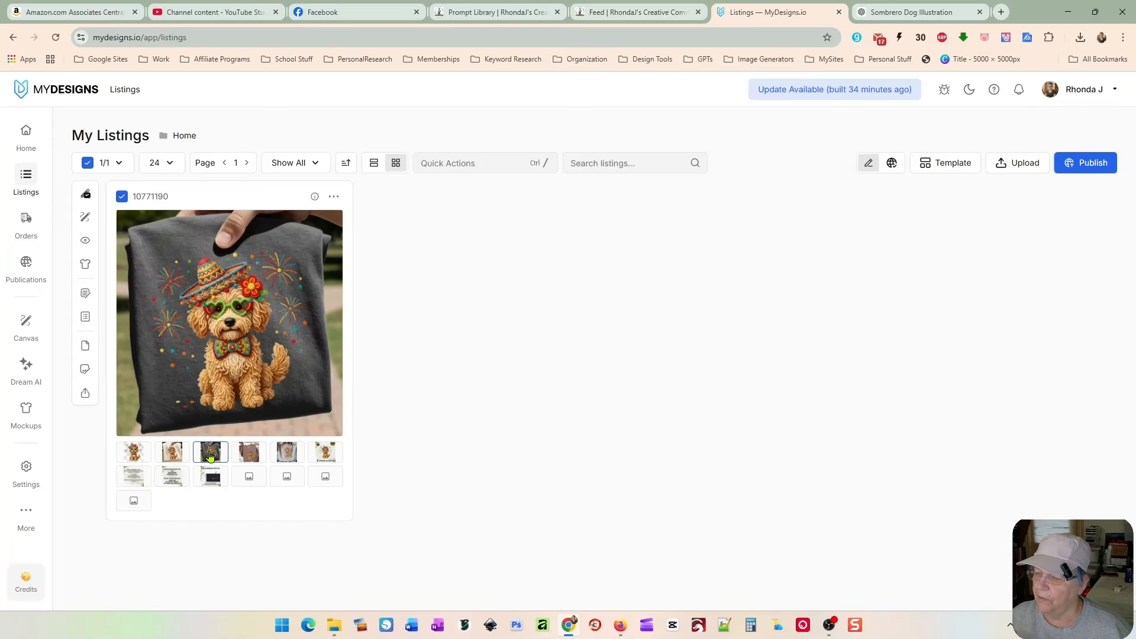
{"action": "left_click", "coordinate": [246, 457]}
{"action": "left_click", "coordinate": [287, 455]}
{"action": "left_click", "coordinate": [323, 457]}
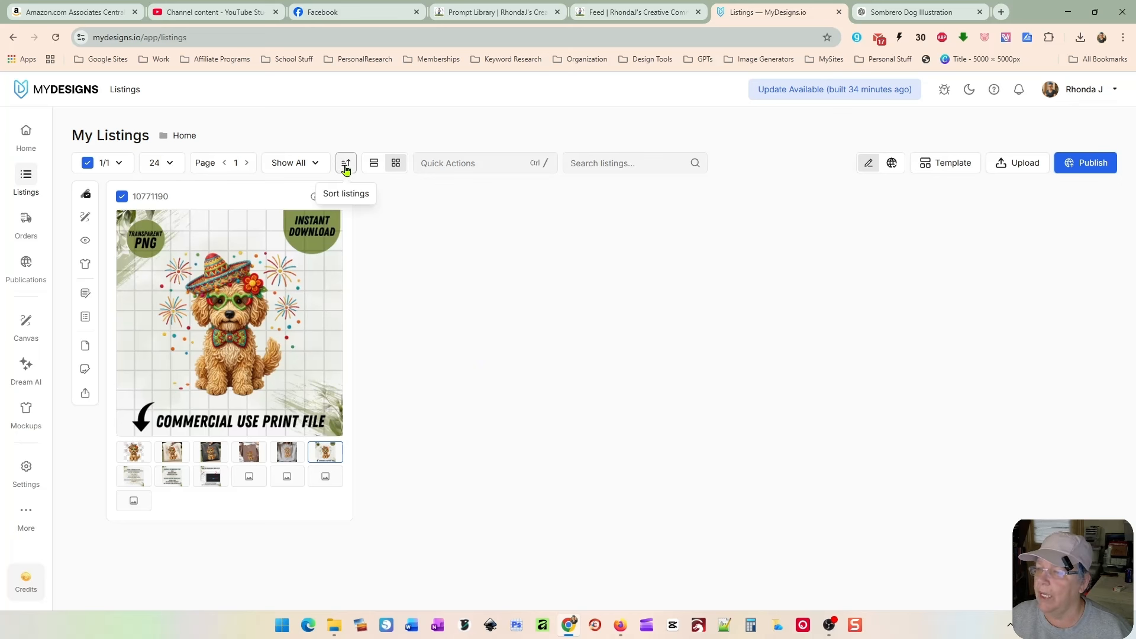
Step: Return to list view and open Vision AI for the listing with the Main File as input slot
{"action": "left_click", "coordinate": [373, 163]}
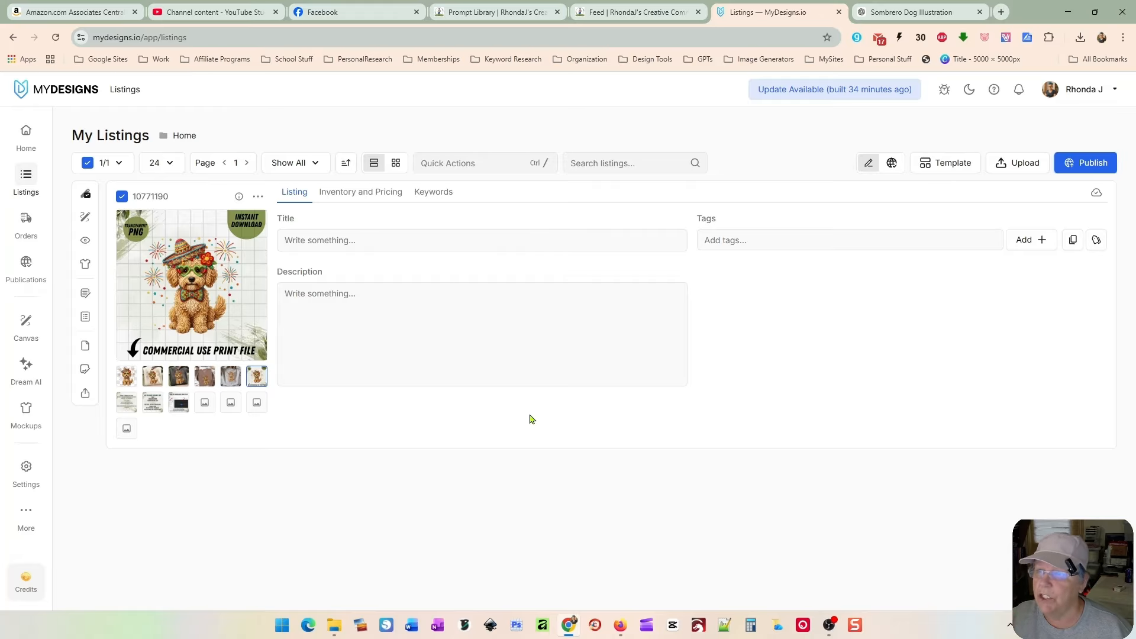
{"action": "left_click", "coordinate": [490, 163]}
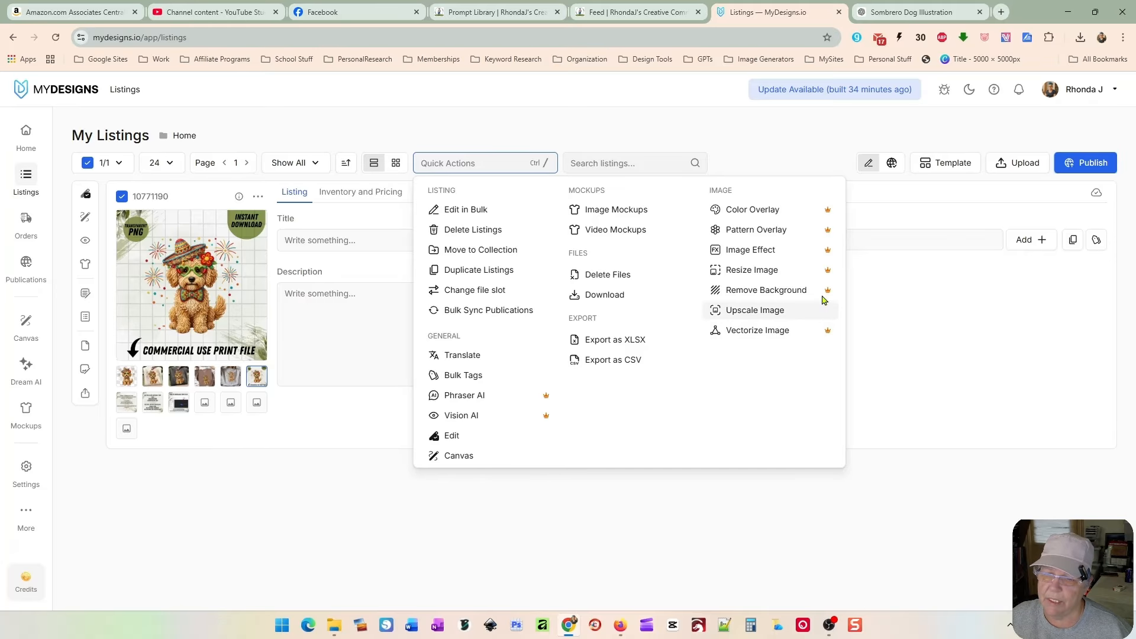
{"action": "left_click", "coordinate": [507, 417]}
{"action": "left_click", "coordinate": [512, 184]}
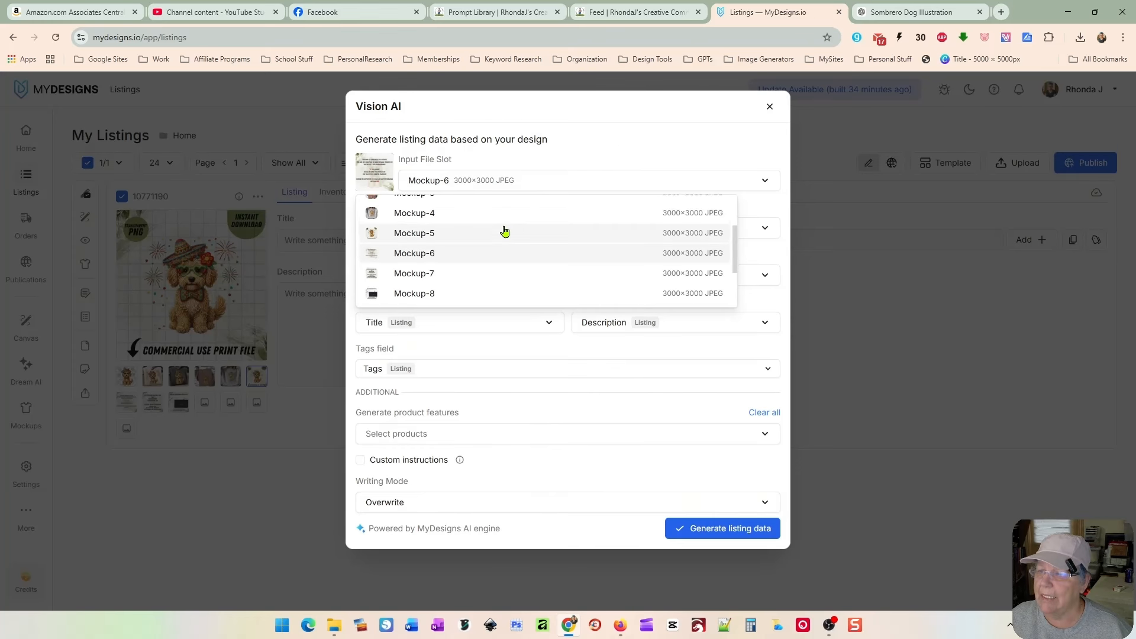
{"action": "scroll", "coordinate": [502, 230], "scroll_direction": "up", "scroll_amount": 3}
{"action": "left_click", "coordinate": [502, 207]}
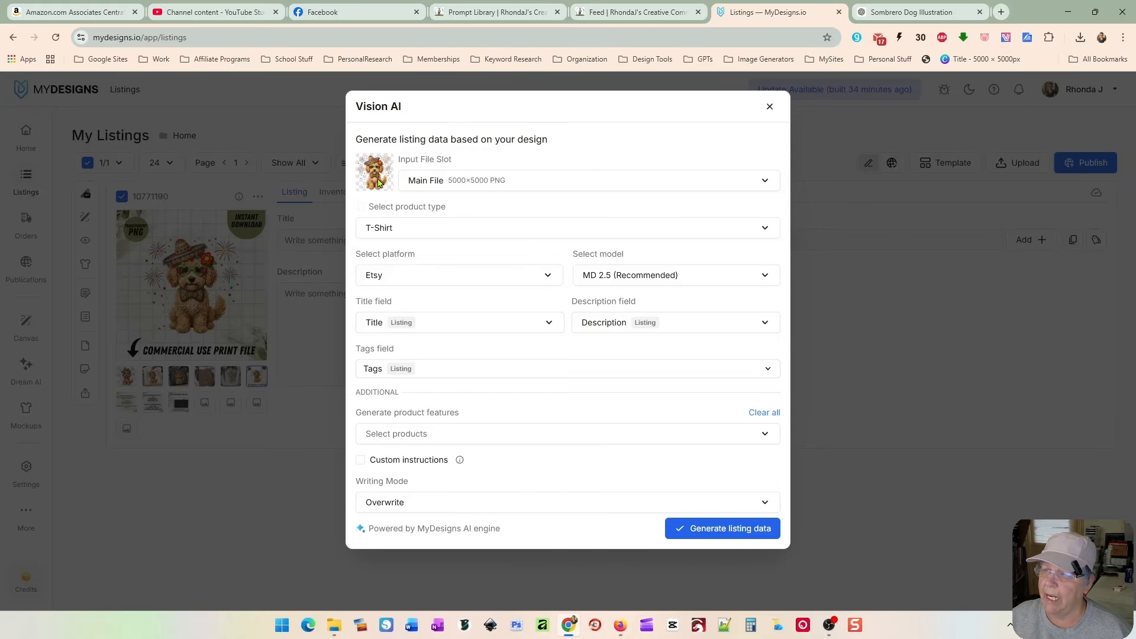
{"action": "left_click", "coordinate": [430, 179]}
{"action": "left_click", "coordinate": [460, 210]}
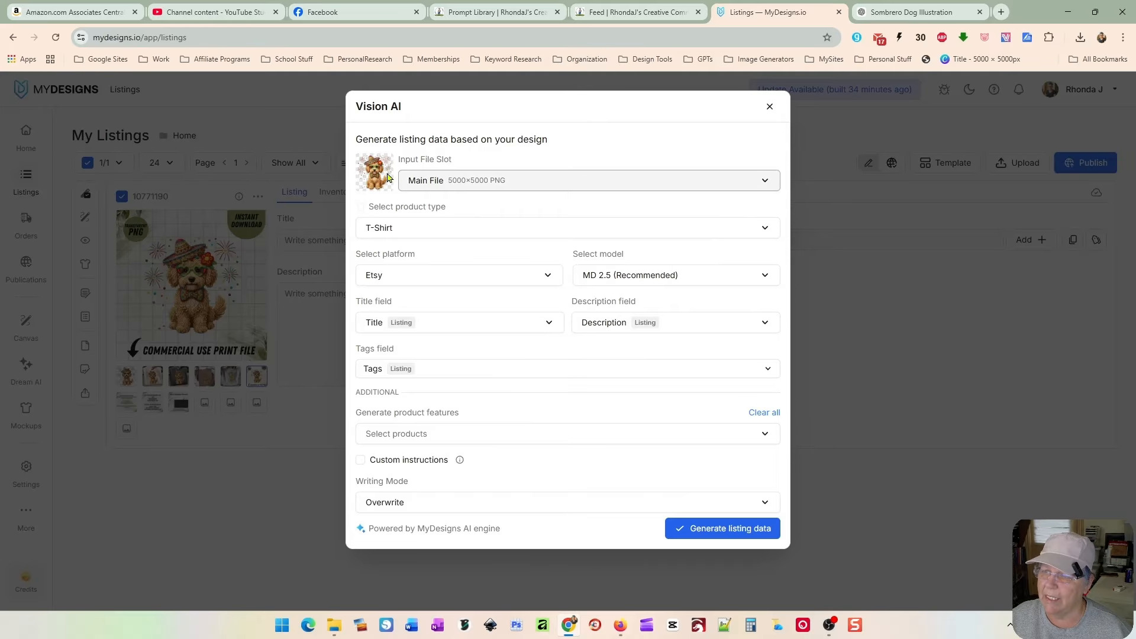
Step: Set the product type to Other and specify it as 300dpi Transparent PNG Design
{"action": "left_click", "coordinate": [444, 229]}
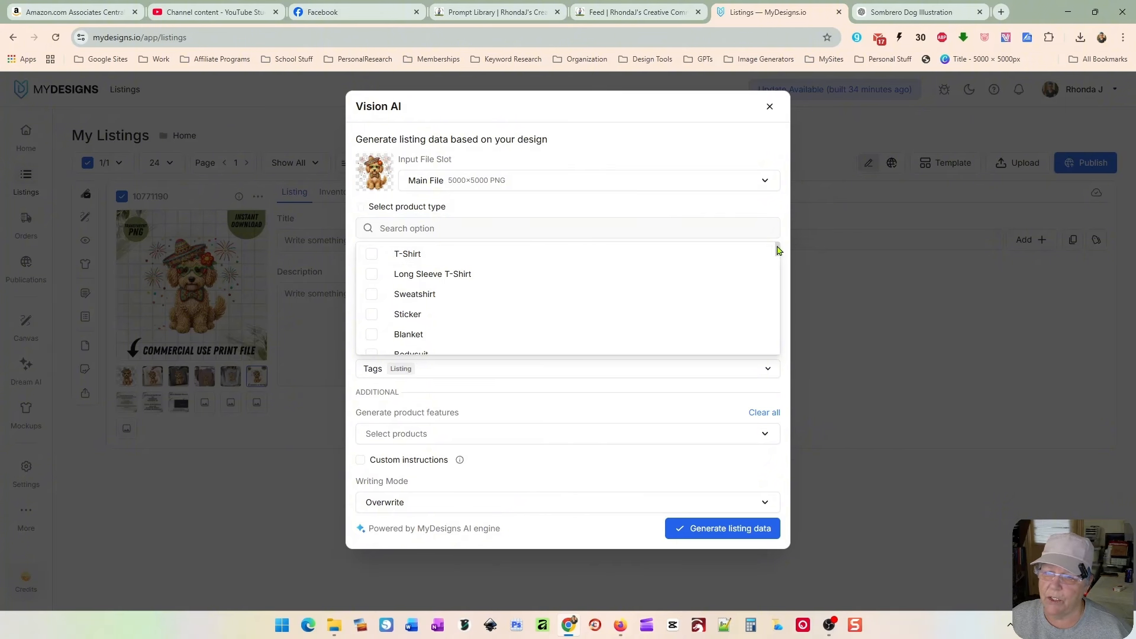
{"action": "left_click_drag", "start_coordinate": [778, 245], "coordinate": [778, 356]}
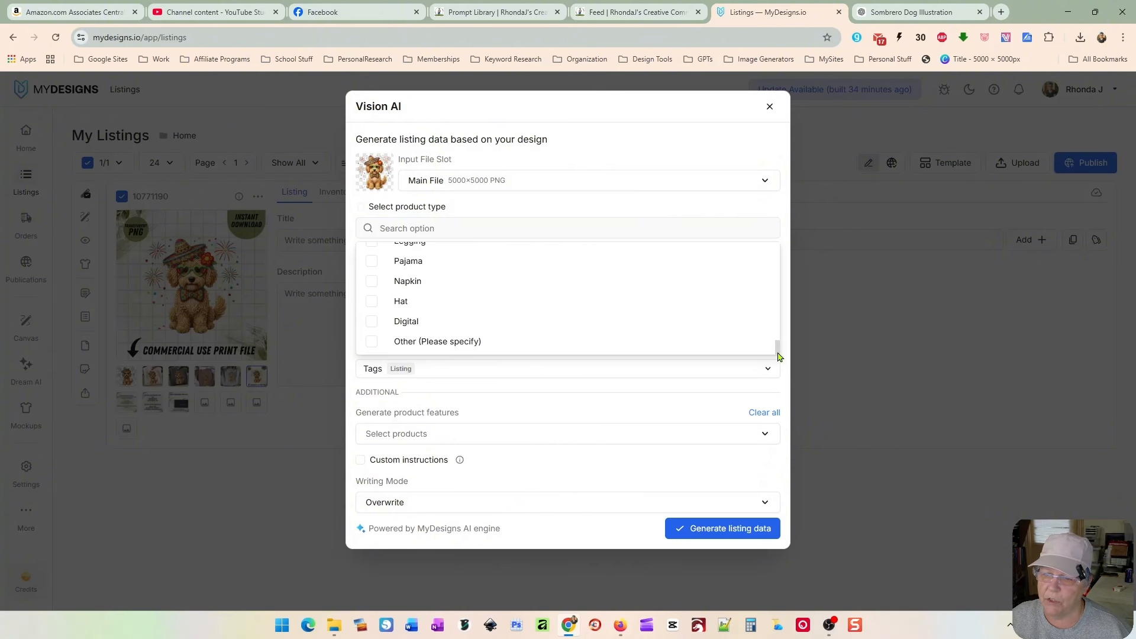
{"action": "left_click", "coordinate": [470, 351]}
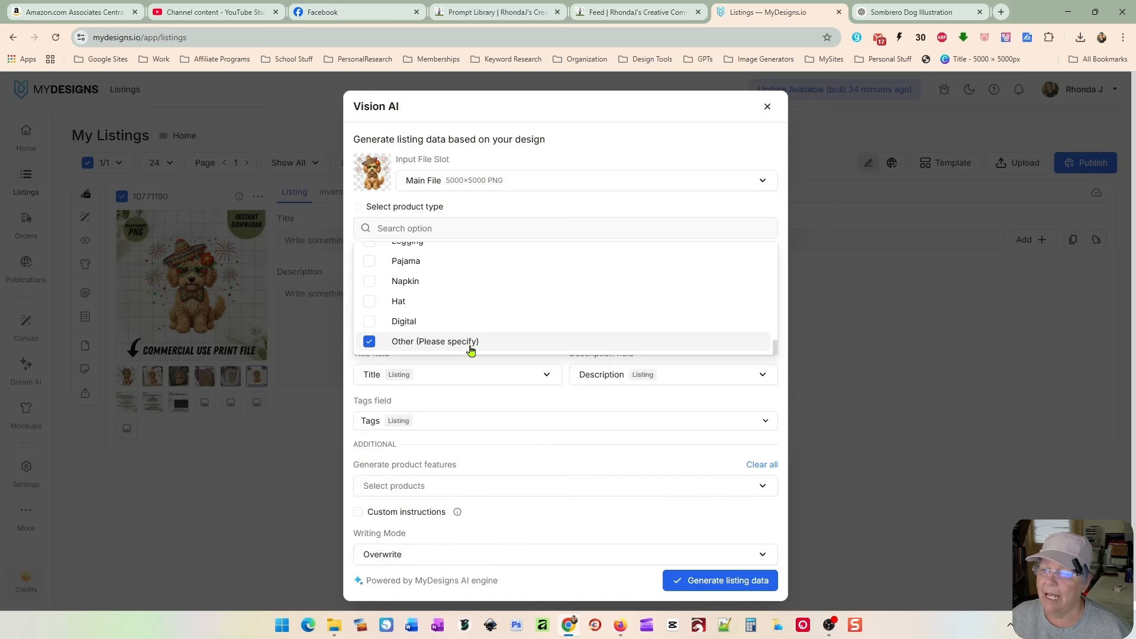
{"action": "left_click", "coordinate": [580, 150]}
{"action": "left_click", "coordinate": [473, 280]}
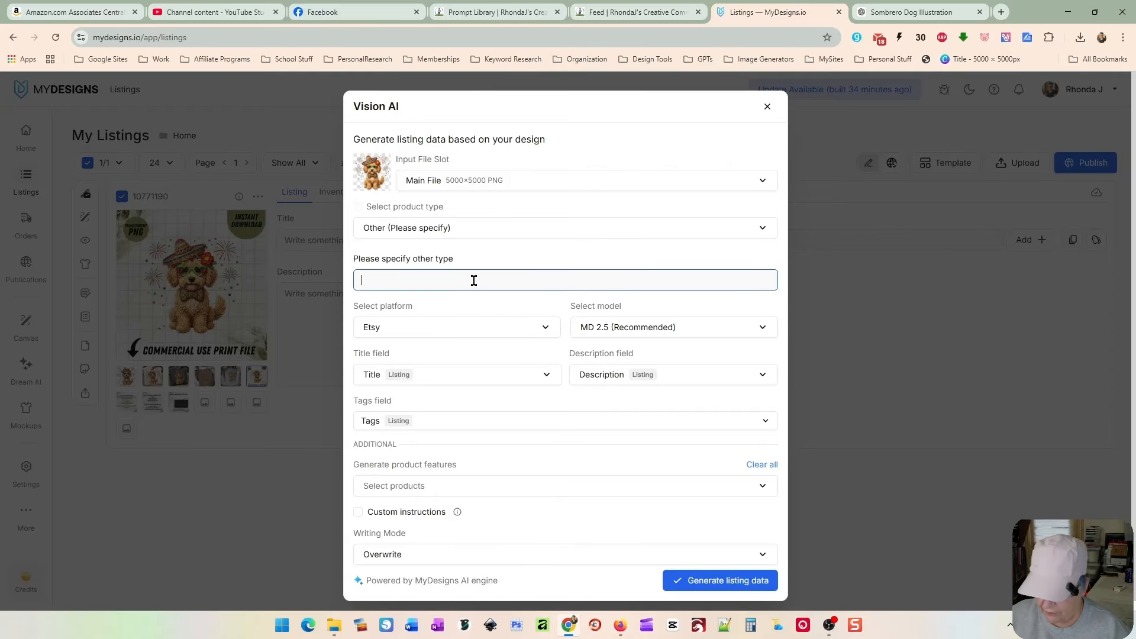
{"action": "type", "text": "300dp"}
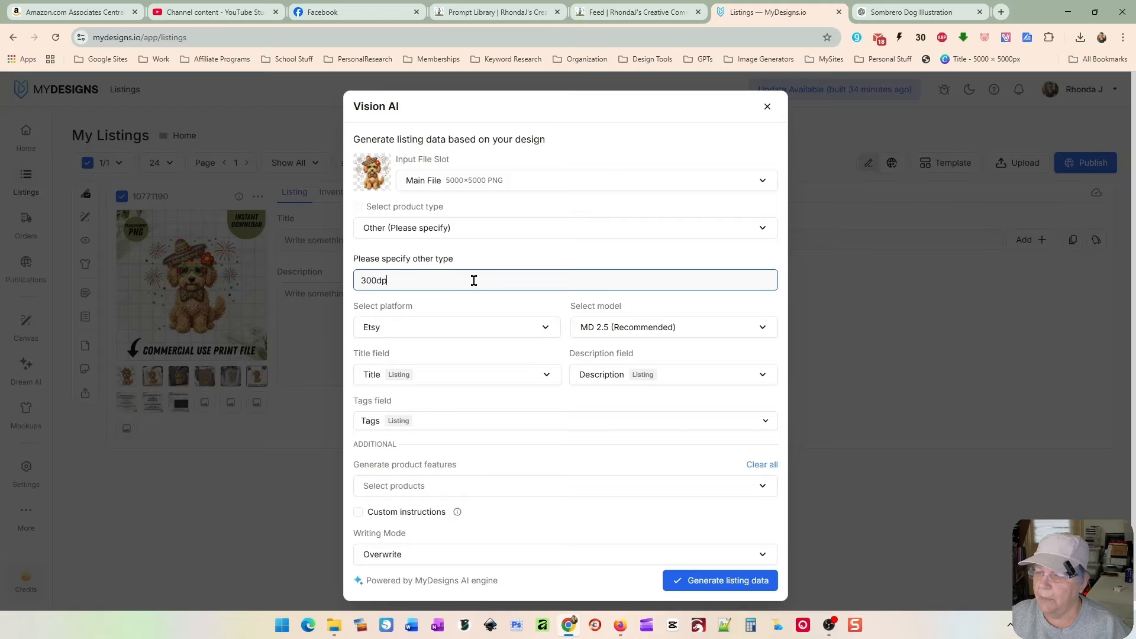
{"action": "type", "text": "i Transparent "}
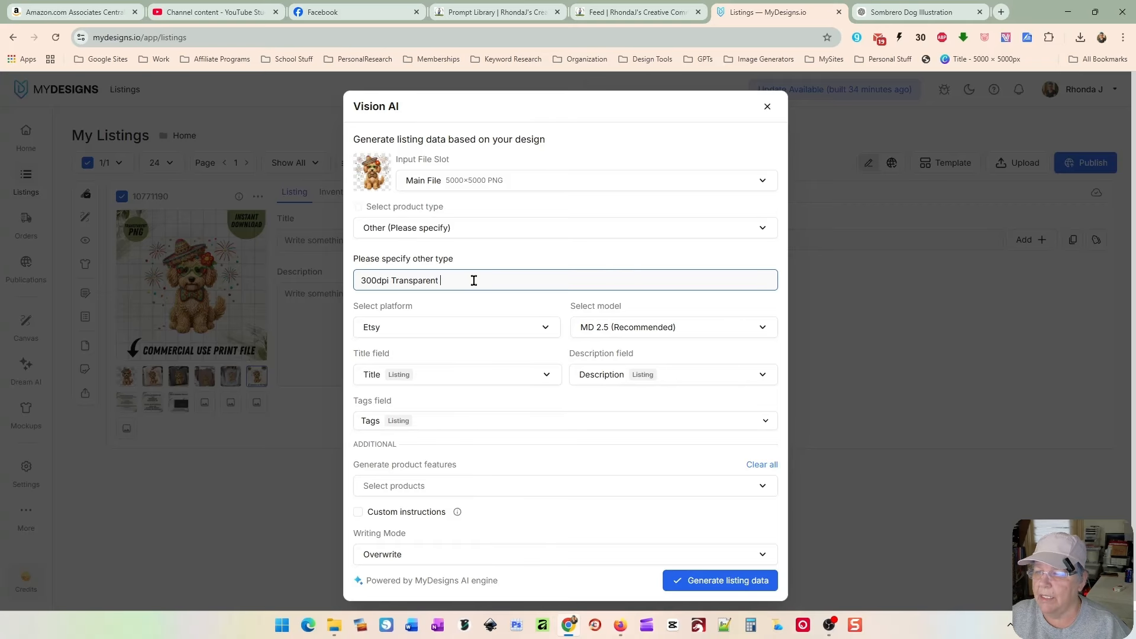
{"action": "type", "text": "PNG Design"}
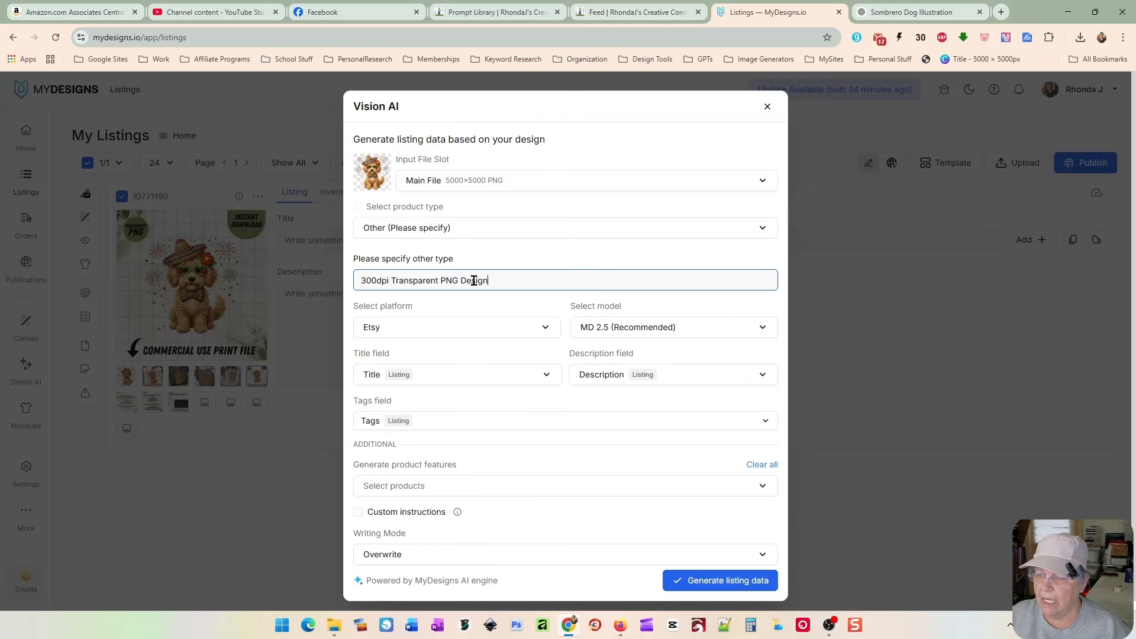
{"action": "type", "text": " for sublimati"}
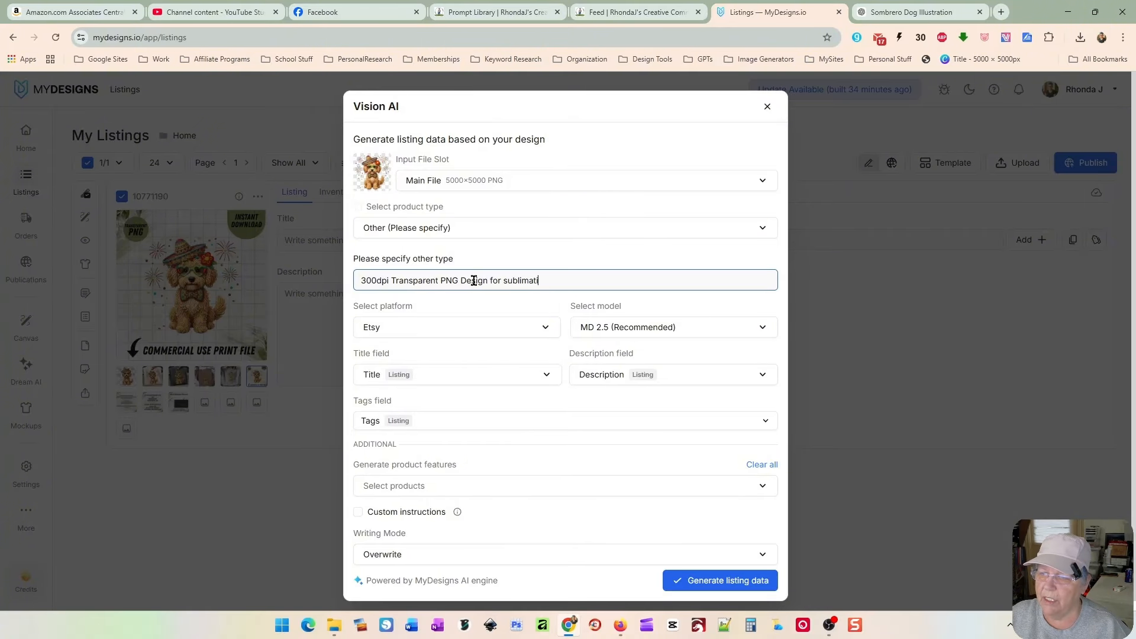
{"action": "type", "text": "on, dtf printing, or pod"}
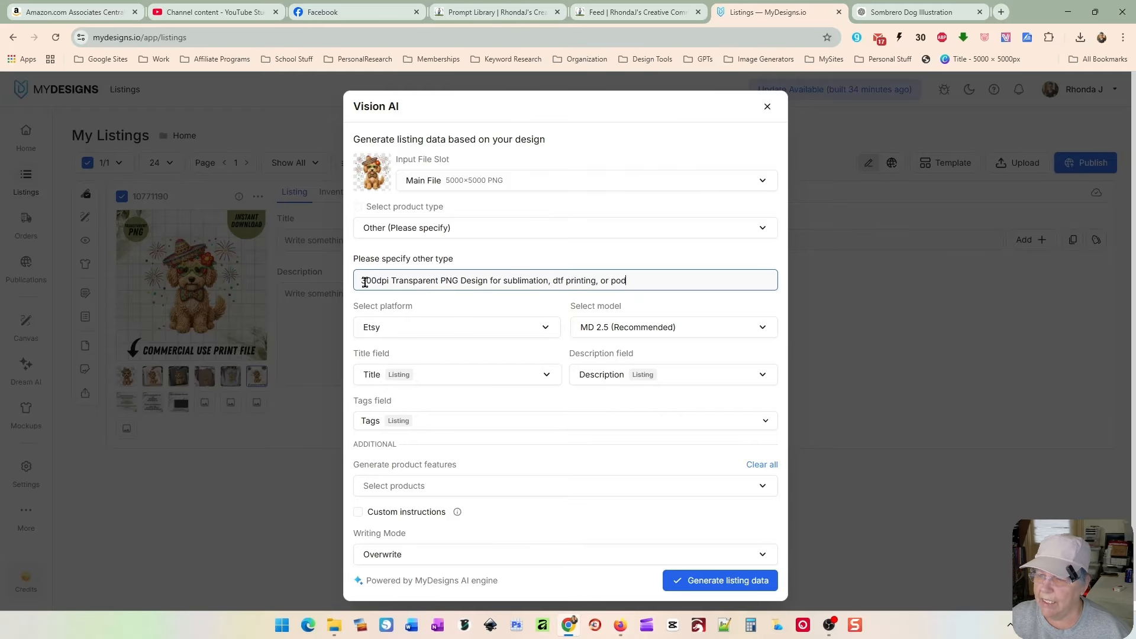
Step: Extend the other product type text to read 300dpi Transparent PNG Design for sublimation, dtf printing, or pod
{"action": "left_click_drag", "start_coordinate": [362, 281], "coordinate": [634, 270]}
{"action": "left_click", "coordinate": [649, 282]}
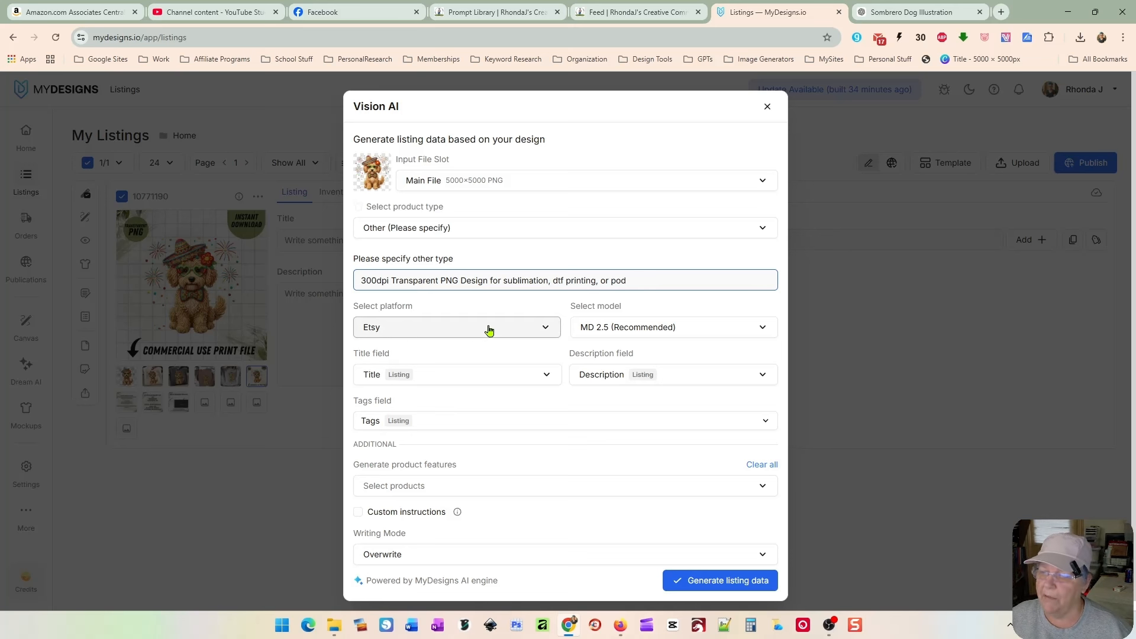
Step: Keep the Overwrite writing mode and generate the listing data with Vision AI
{"action": "scroll", "coordinate": [456, 331], "scroll_direction": "down", "scroll_amount": 1}
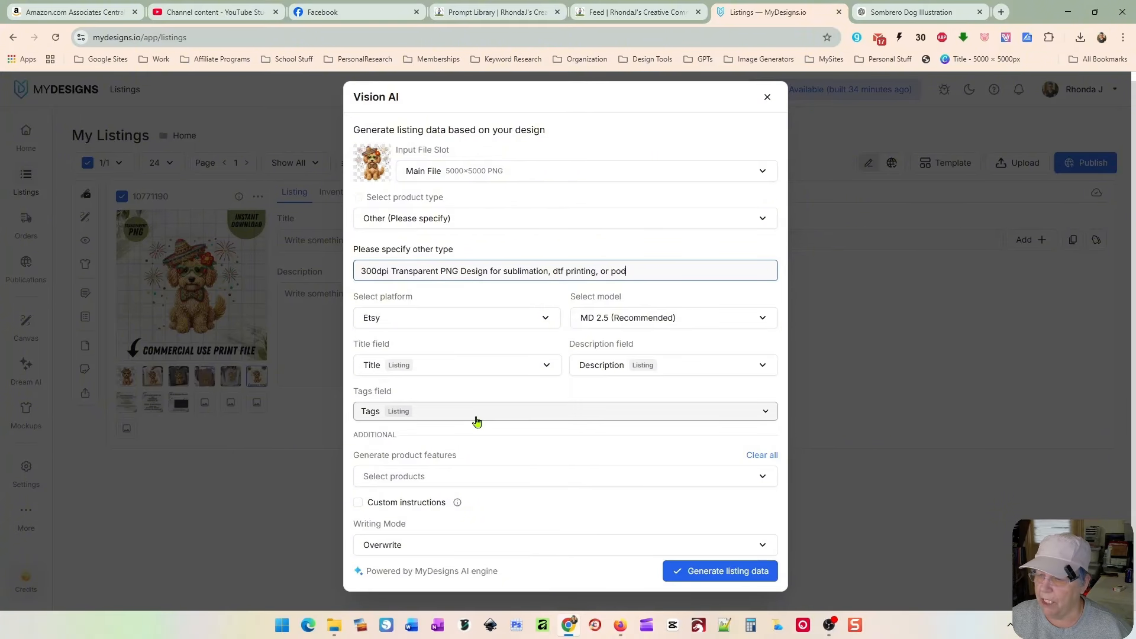
{"action": "left_click", "coordinate": [506, 550]}
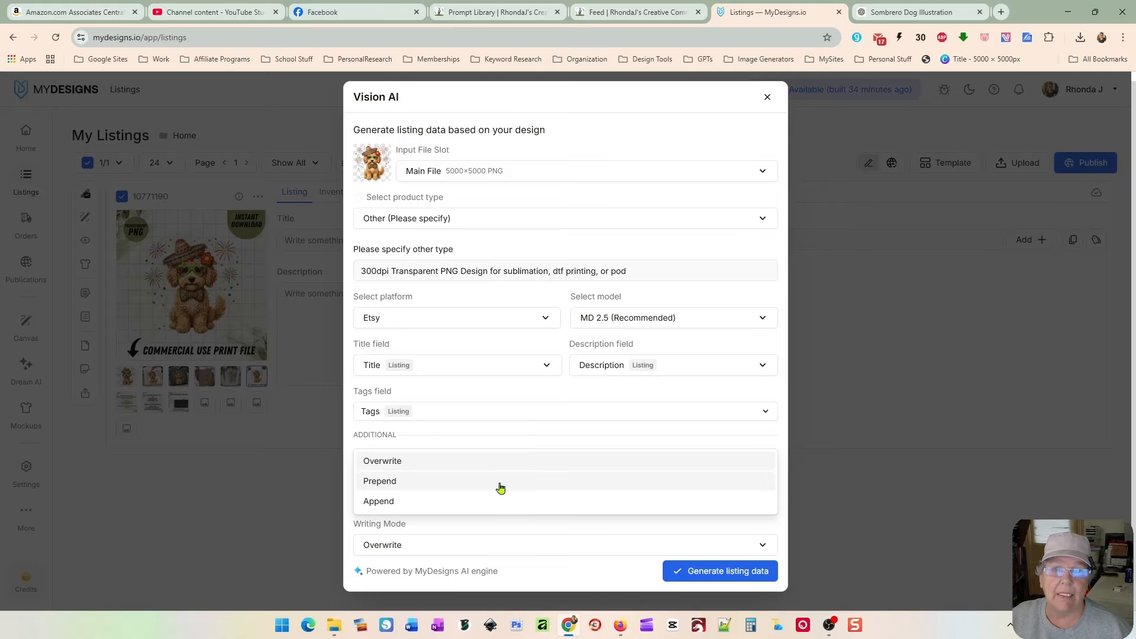
{"action": "left_click", "coordinate": [477, 445]}
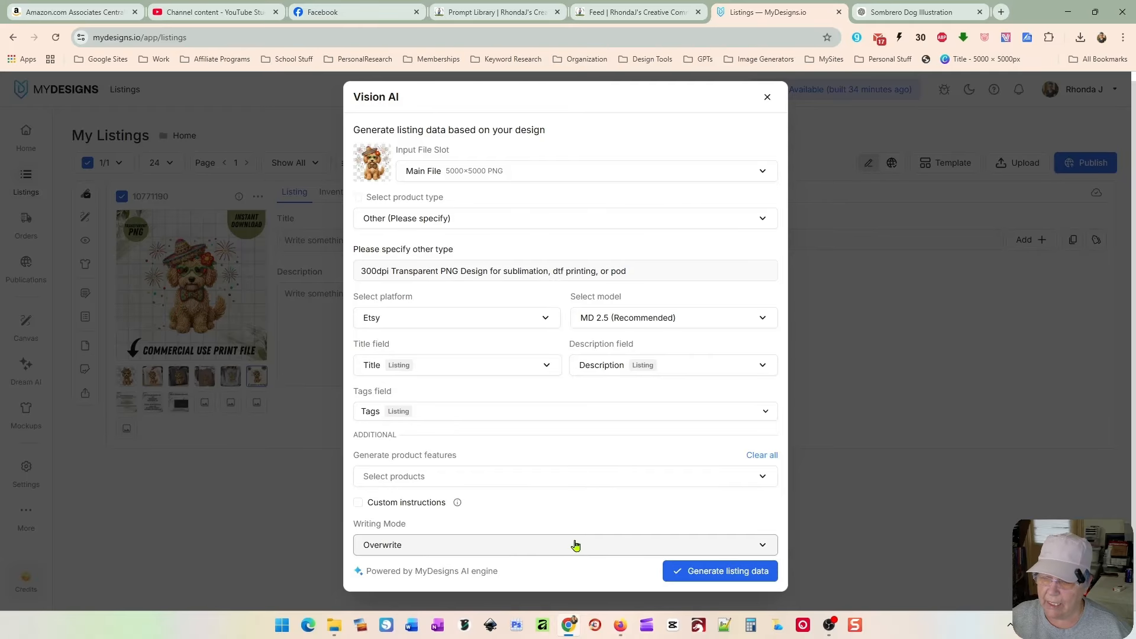
{"action": "left_click", "coordinate": [710, 580]}
{"action": "left_click", "coordinate": [602, 222]}
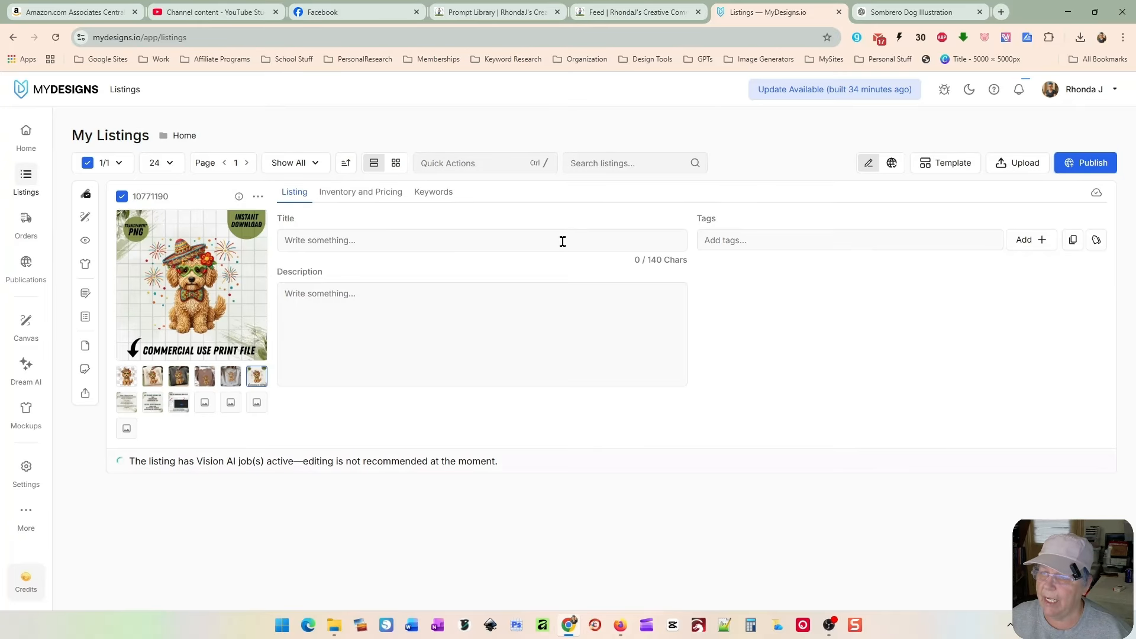
{"action": "left_click", "coordinate": [462, 330]}
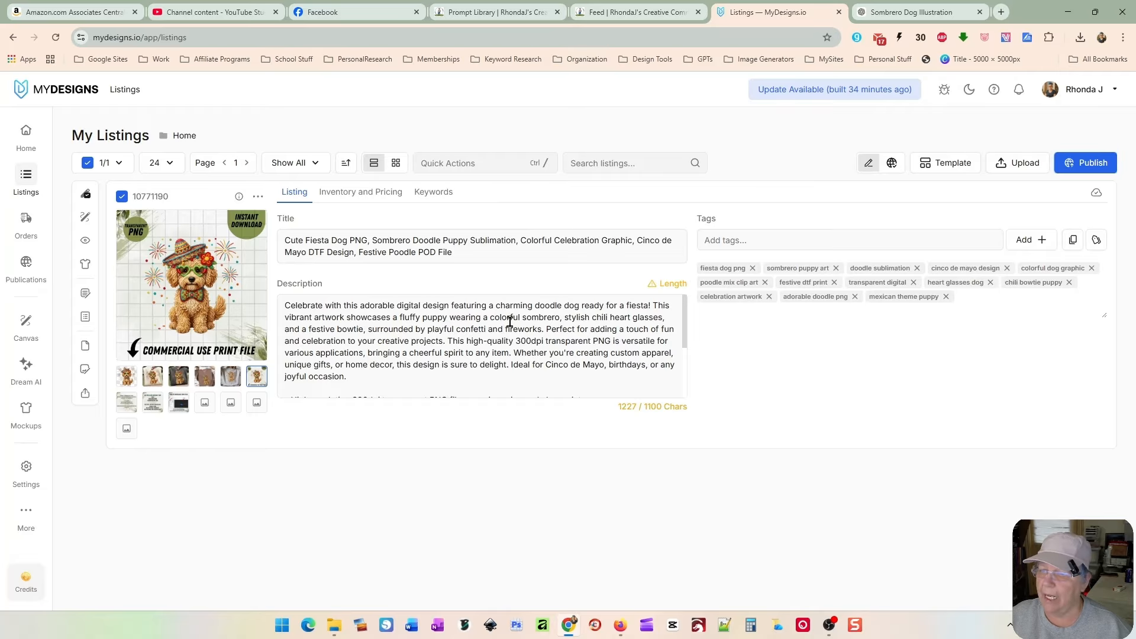
Step: Remove the phrase about bringing a cheerful spirit to any item from the generated description
{"action": "left_click", "coordinate": [527, 315]}
{"action": "scroll", "coordinate": [521, 334], "scroll_direction": "down", "scroll_amount": 2}
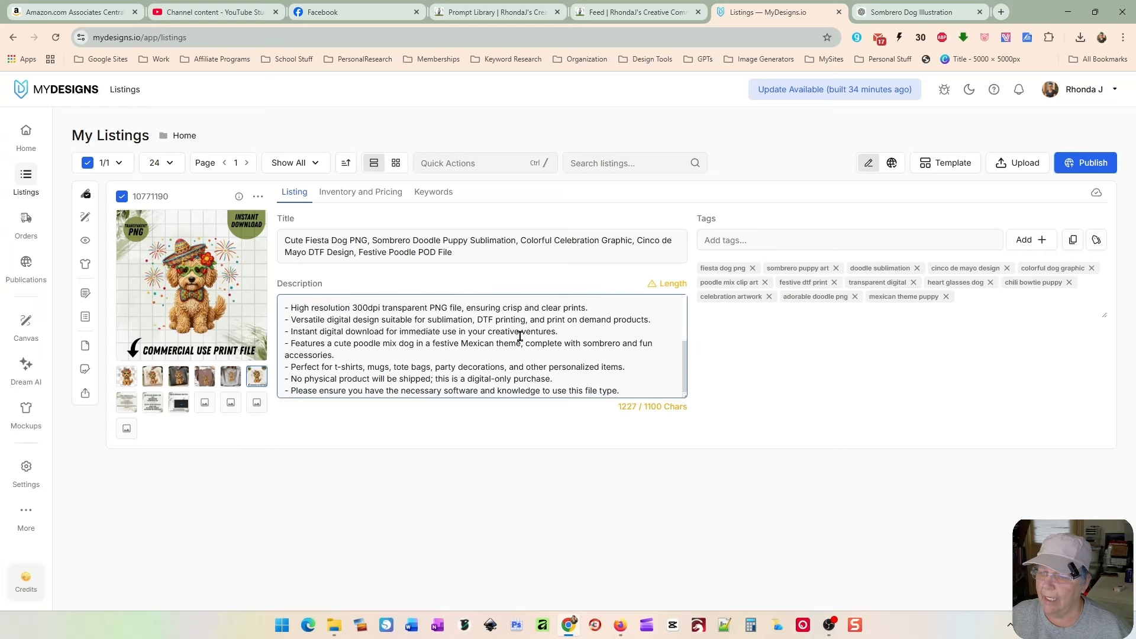
{"action": "scroll", "coordinate": [509, 371], "scroll_direction": "up", "scroll_amount": 3}
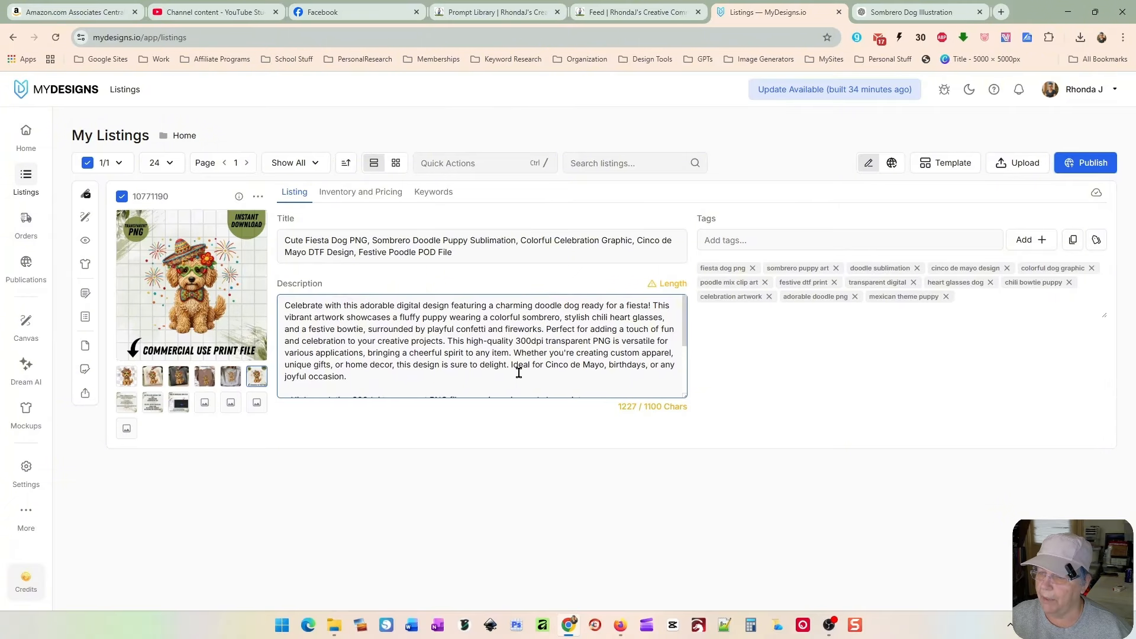
{"action": "scroll", "coordinate": [500, 349], "scroll_direction": "down", "scroll_amount": 1}
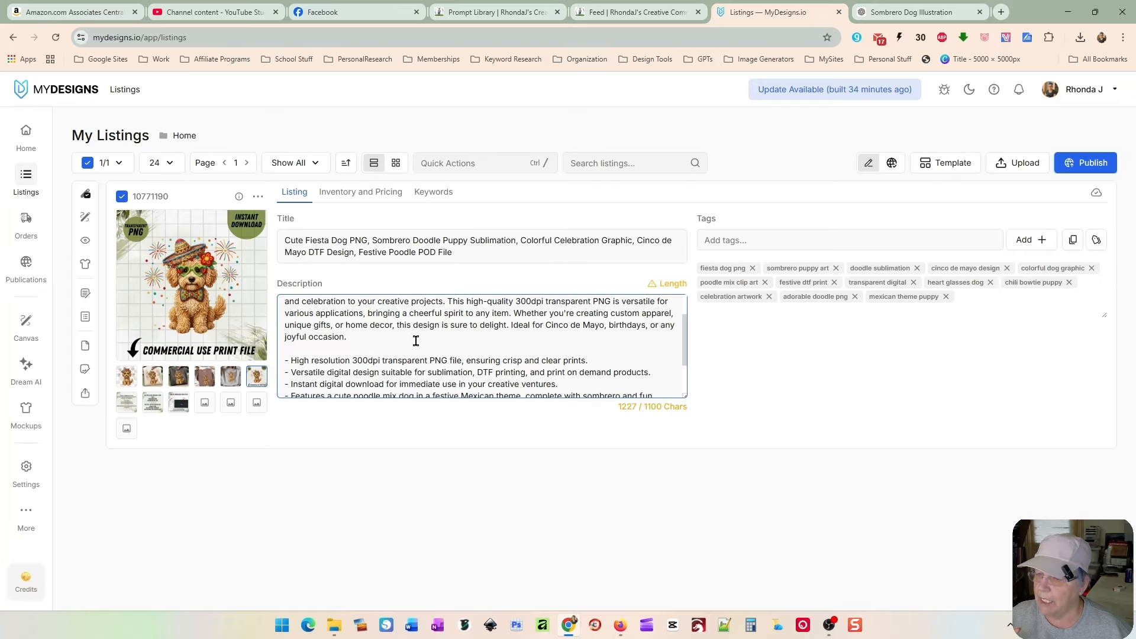
{"action": "scroll", "coordinate": [415, 341], "scroll_direction": "down", "scroll_amount": 2}
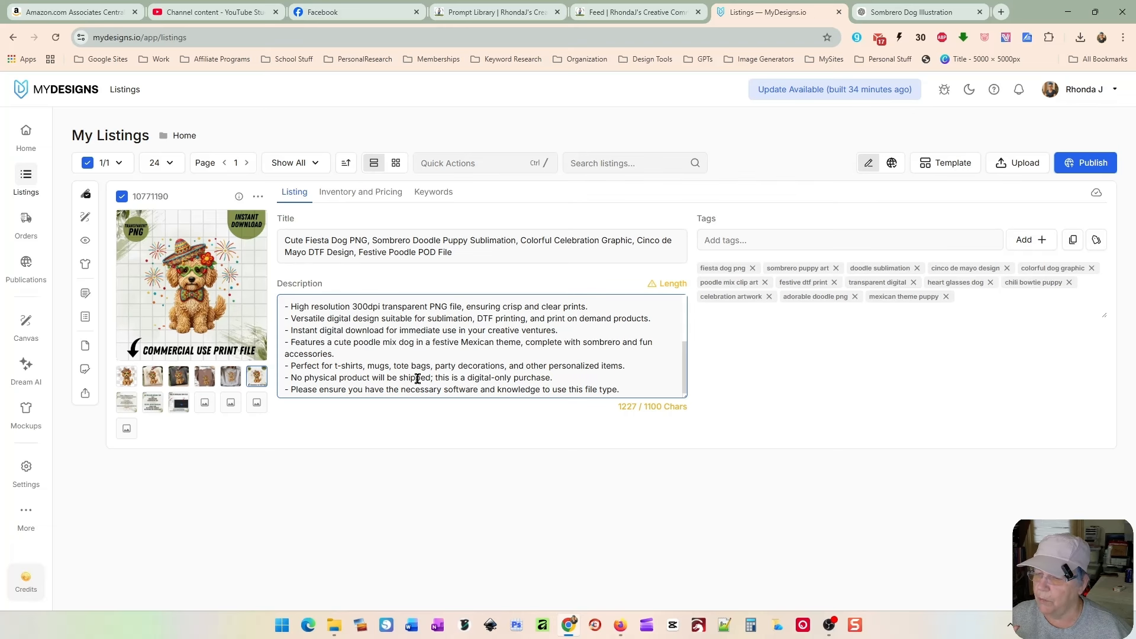
{"action": "scroll", "coordinate": [417, 377], "scroll_direction": "up", "scroll_amount": 3}
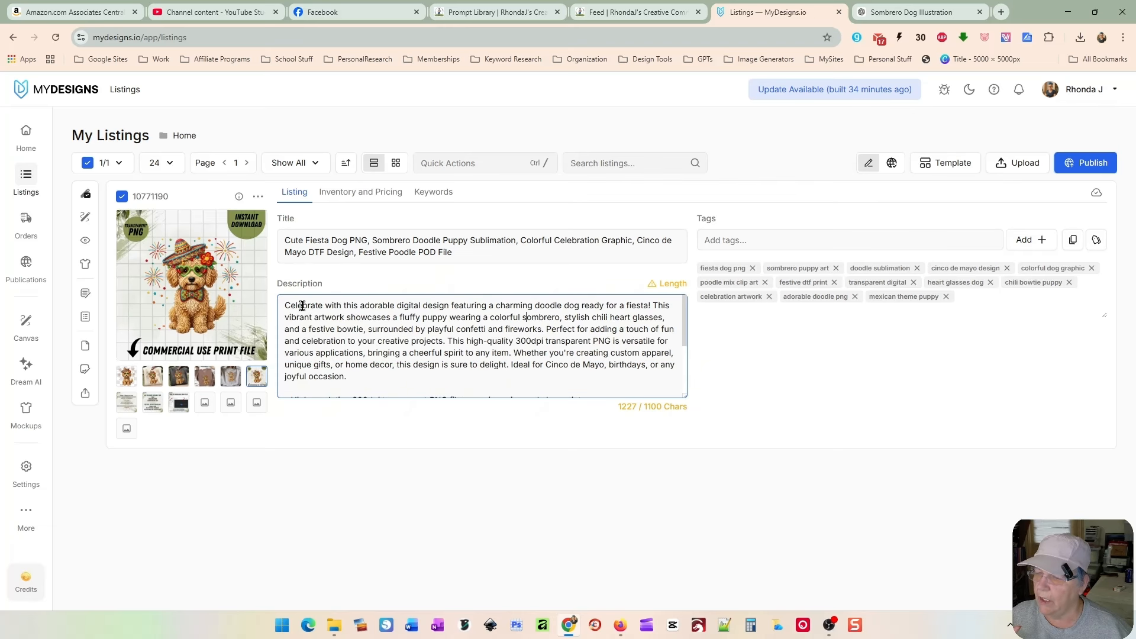
{"action": "scroll", "coordinate": [472, 357], "scroll_direction": "down", "scroll_amount": 1}
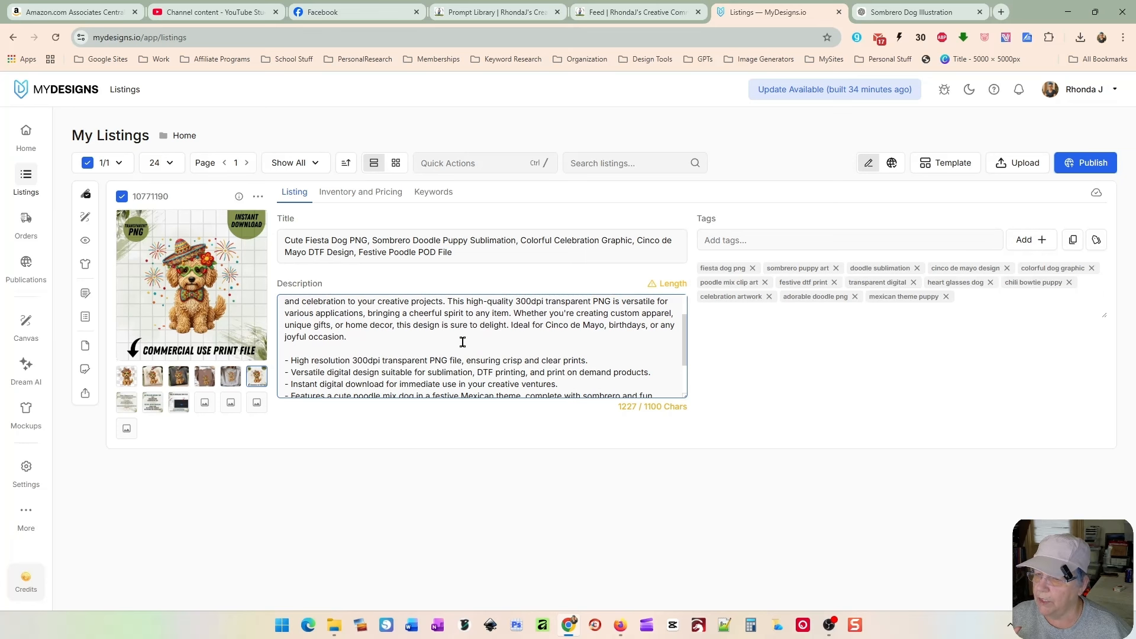
{"action": "left_click_drag", "start_coordinate": [363, 313], "coordinate": [508, 313]}
{"action": "key", "text": "BackSpace"}
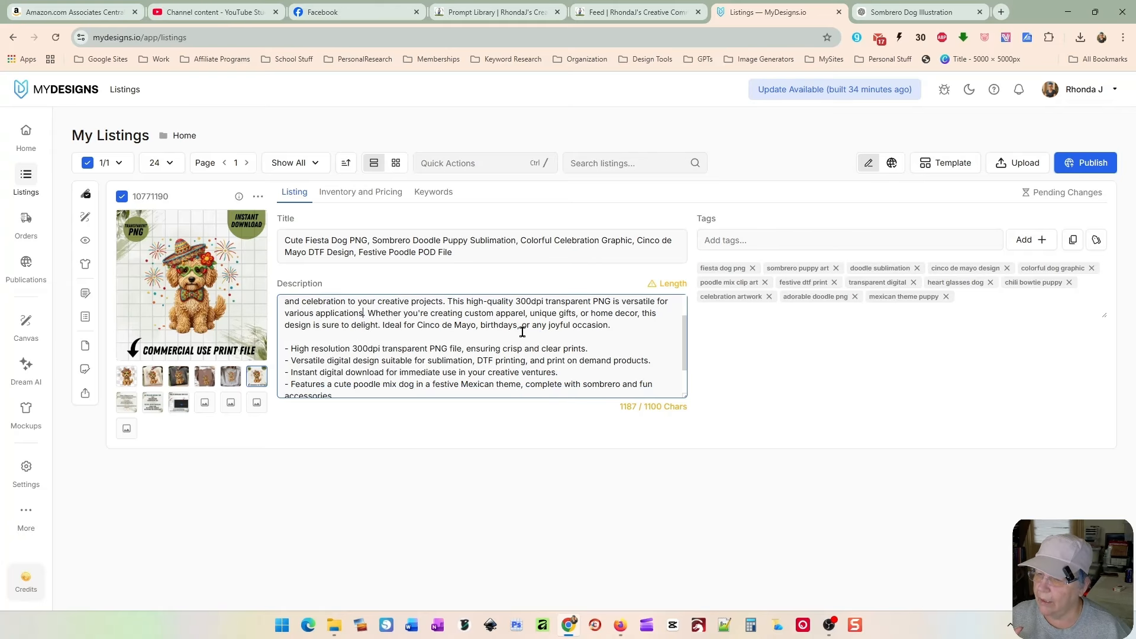
Step: Replace 'cute poodle mix' with 'goldendoodle' in the description's features bullet
{"action": "scroll", "coordinate": [473, 351], "scroll_direction": "down", "scroll_amount": 1}
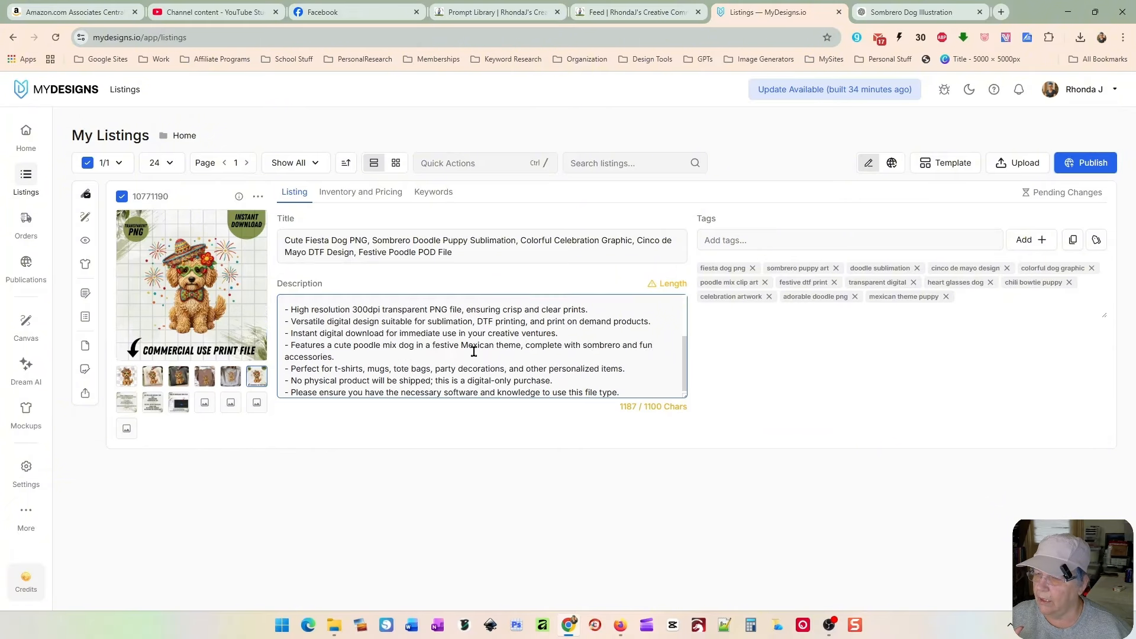
{"action": "scroll", "coordinate": [400, 355], "scroll_direction": "down", "scroll_amount": 1}
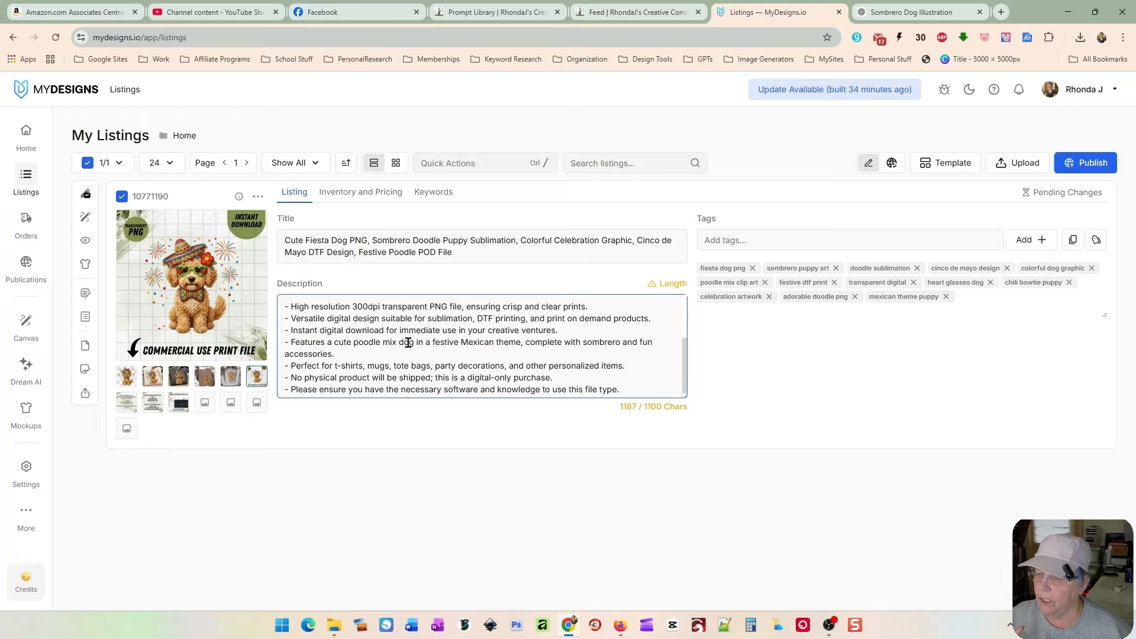
{"action": "left_click_drag", "start_coordinate": [334, 342], "coordinate": [398, 342]}
{"action": "type", "text": "goldendood"}
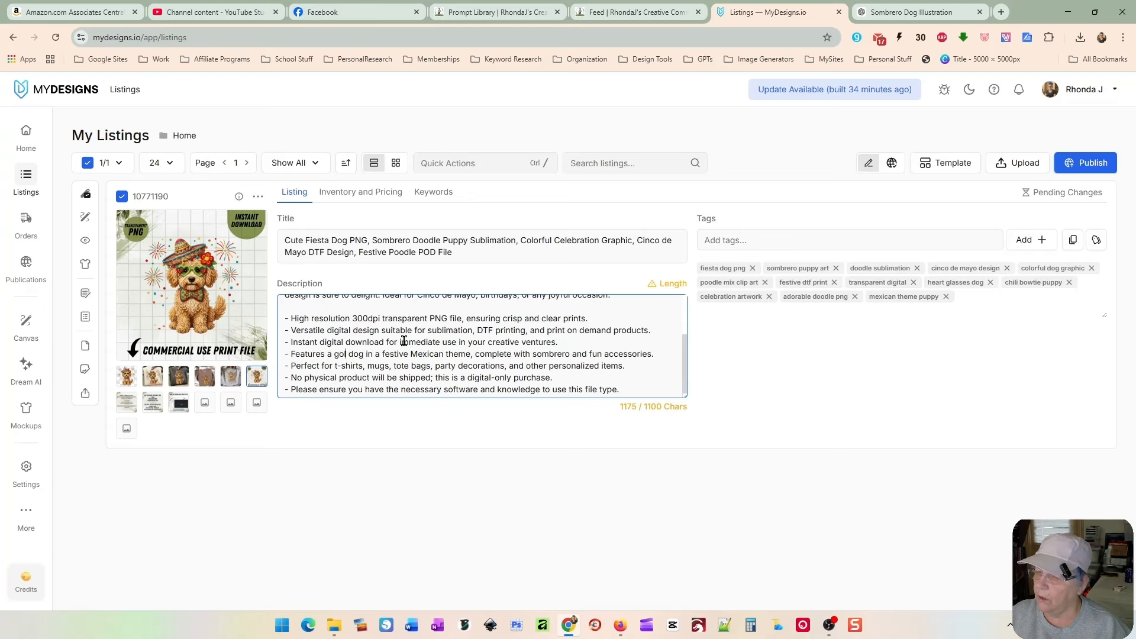
{"action": "type", "text": "le"}
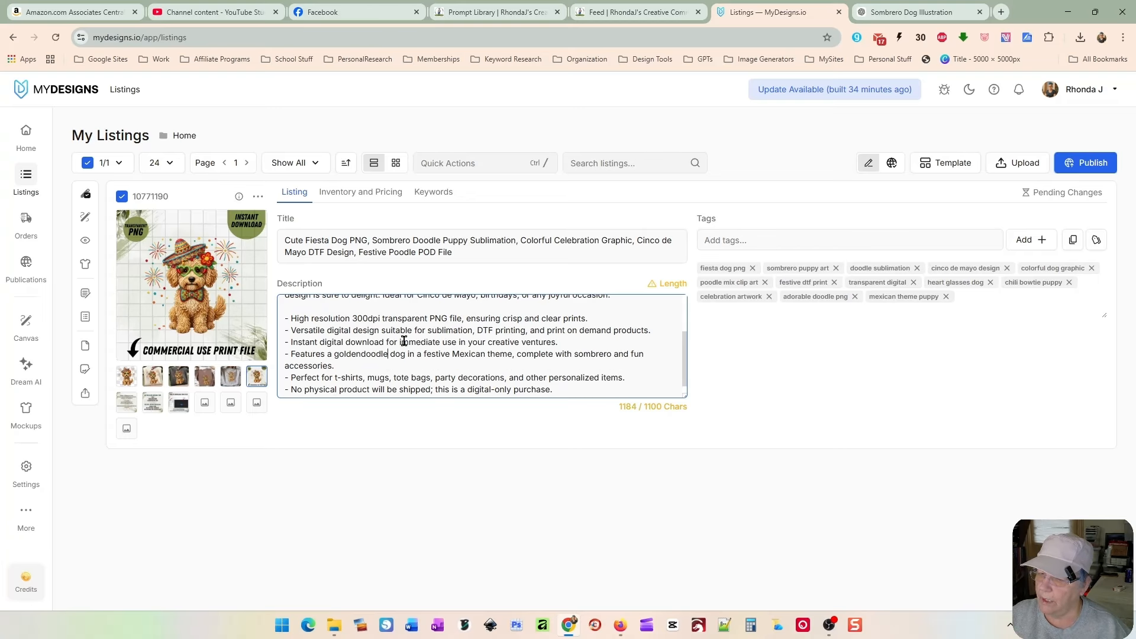
Step: Delete the final description bullet about having the necessary software and knowledge
{"action": "scroll", "coordinate": [391, 379], "scroll_direction": "down", "scroll_amount": 1}
{"action": "triple_click", "coordinate": [378, 391]}
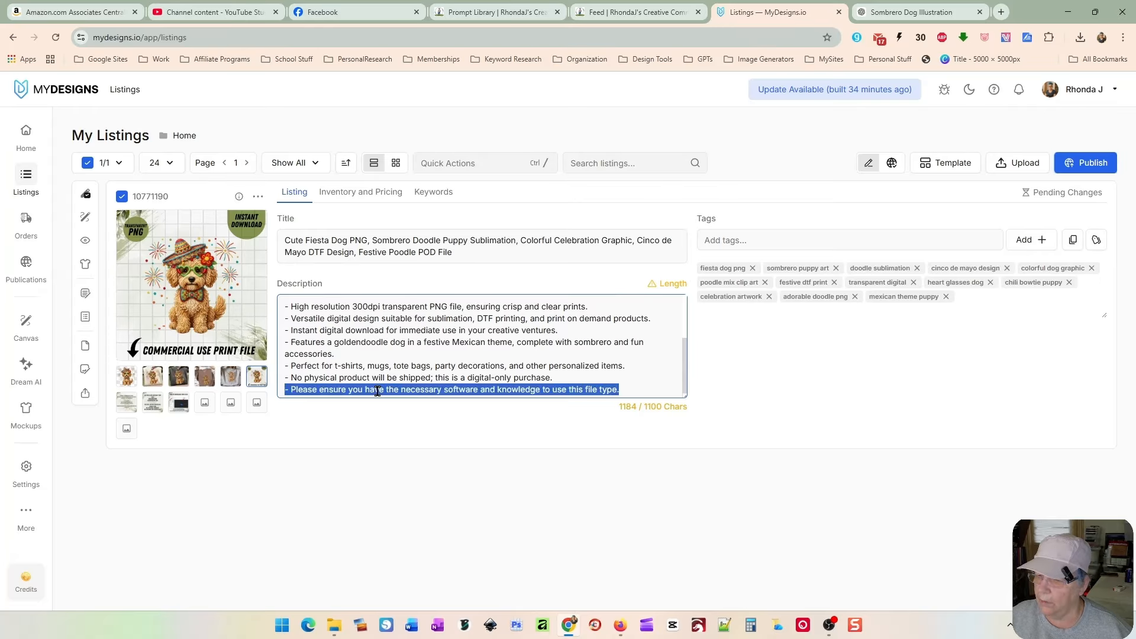
{"action": "key", "text": "BackSpace"}
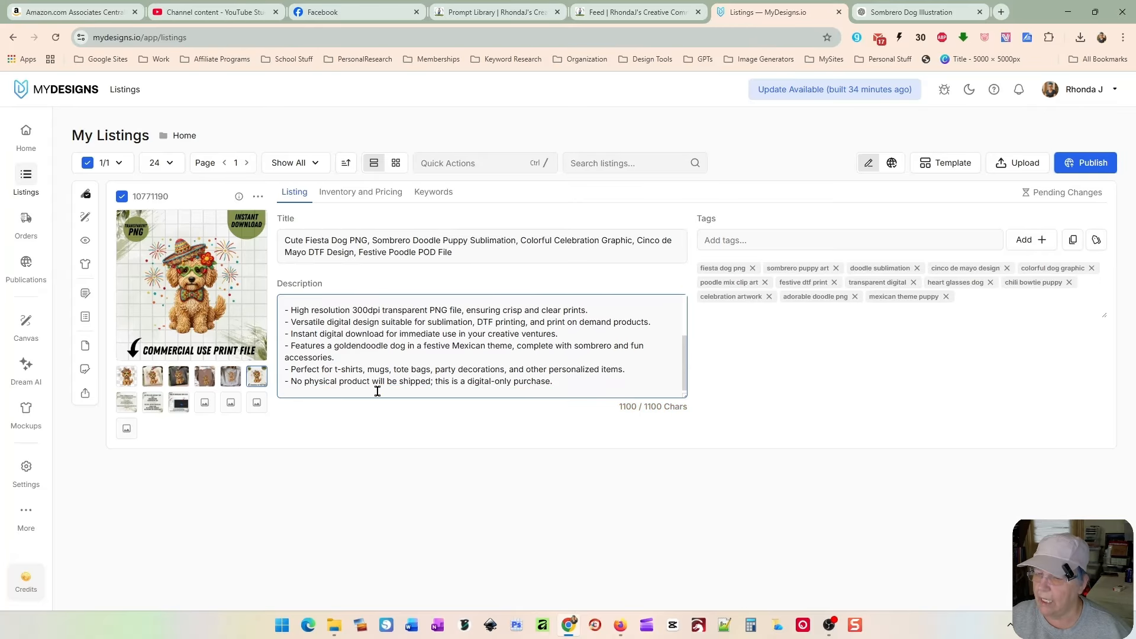
{"action": "key", "text": "BackSpace"}
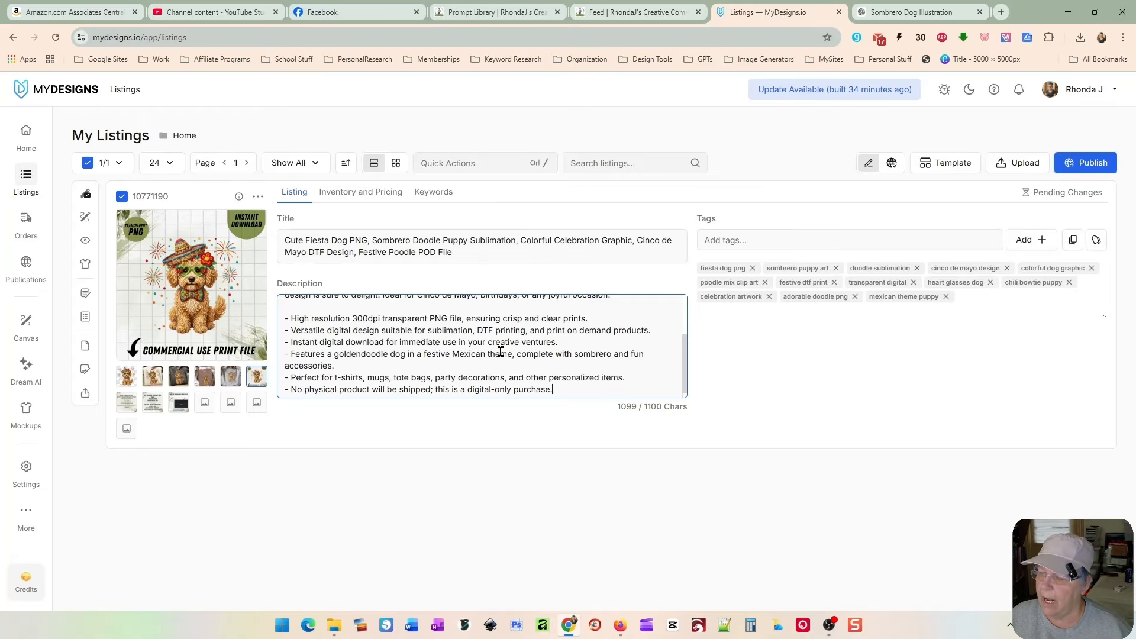
{"action": "scroll", "coordinate": [500, 352], "scroll_direction": "up", "scroll_amount": 2}
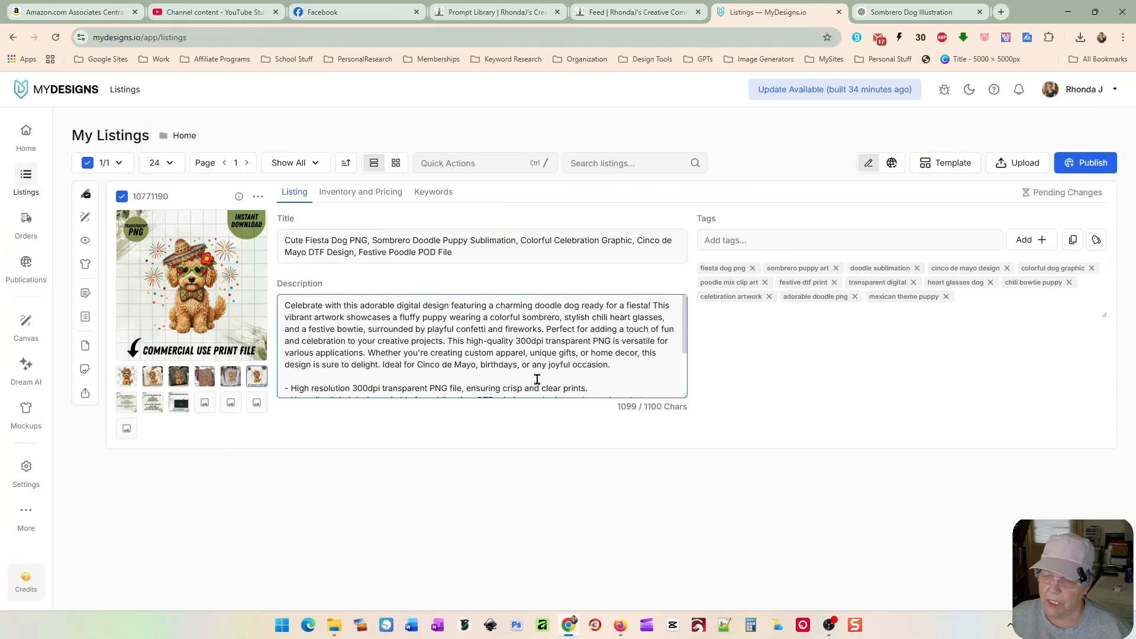
Step: Replace the title's opening 'Cute Fiesta Dog PNG' with 'Faux Yarn Cinco De Mayo Goldendoodle PNG Design'
{"action": "left_click", "coordinate": [453, 234]}
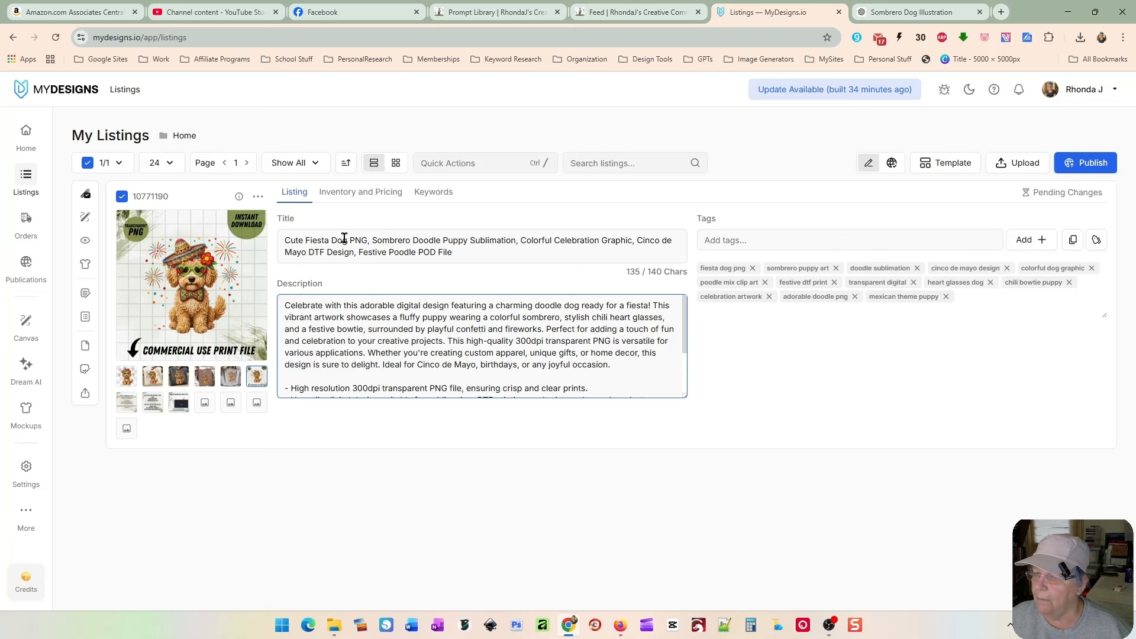
{"action": "left_click_drag", "start_coordinate": [368, 241], "coordinate": [284, 236]}
{"action": "left_click_drag", "start_coordinate": [367, 239], "coordinate": [283, 232]}
{"action": "type", "text": "Faux Yal"}
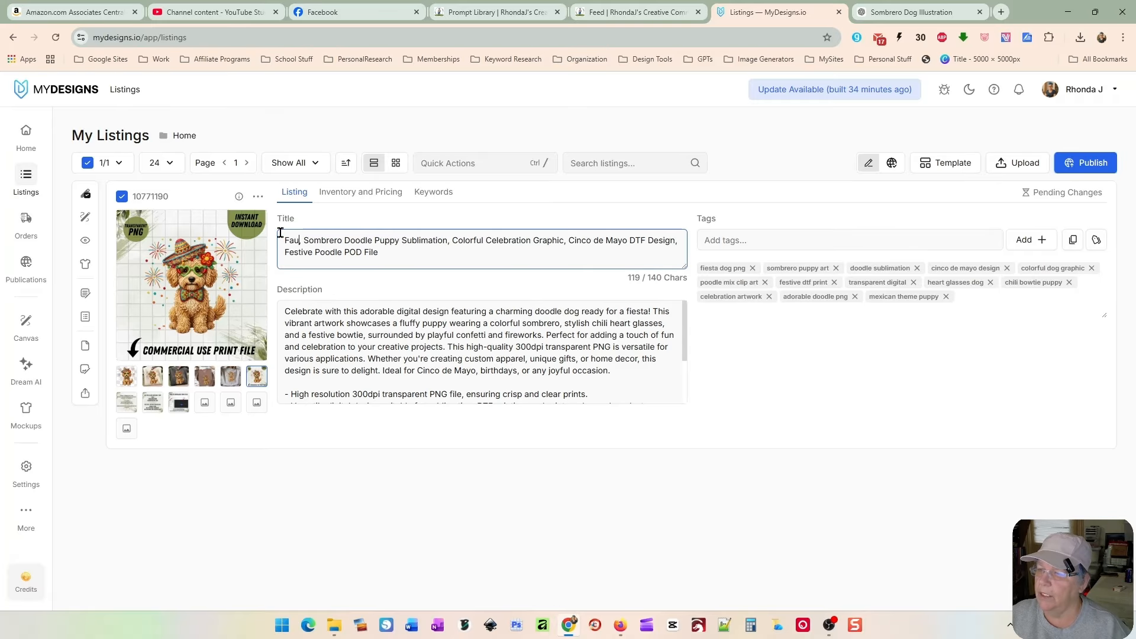
{"action": "key", "text": "BackSpace"}
{"action": "type", "text": "rn Cinco "}
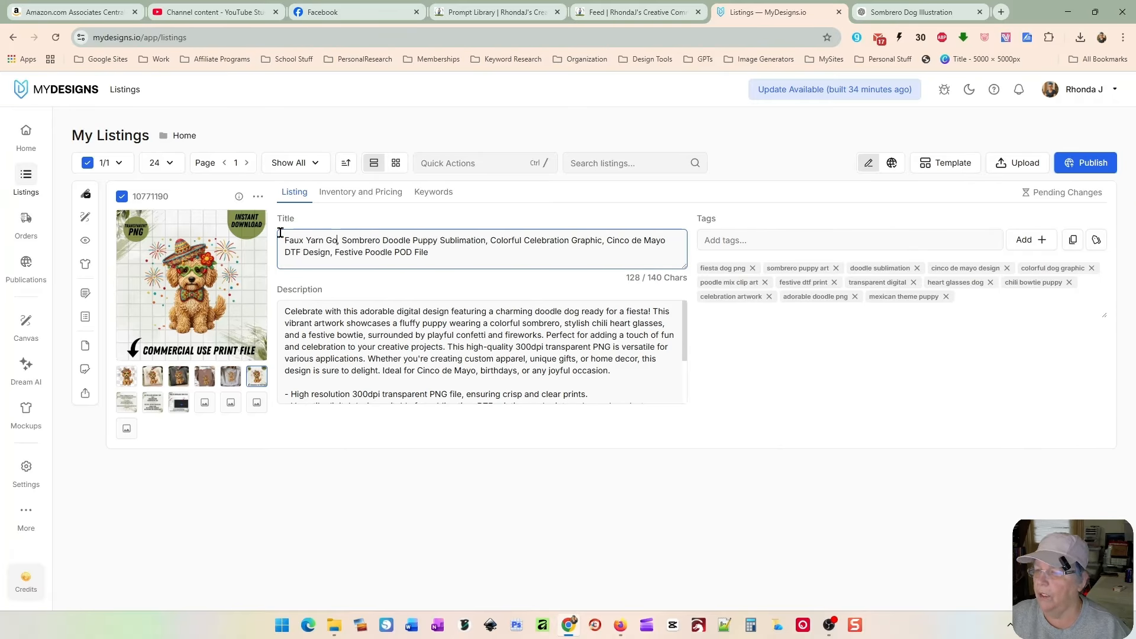
{"action": "type", "text": "De Mayo Golden"}
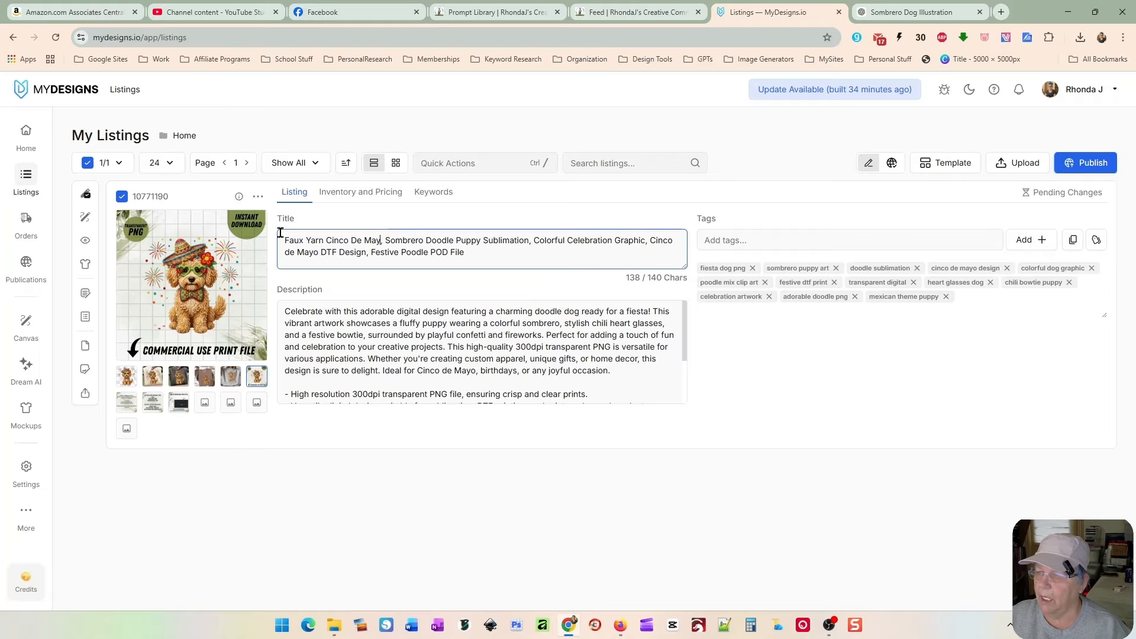
{"action": "type", "text": "doodle PNG D"}
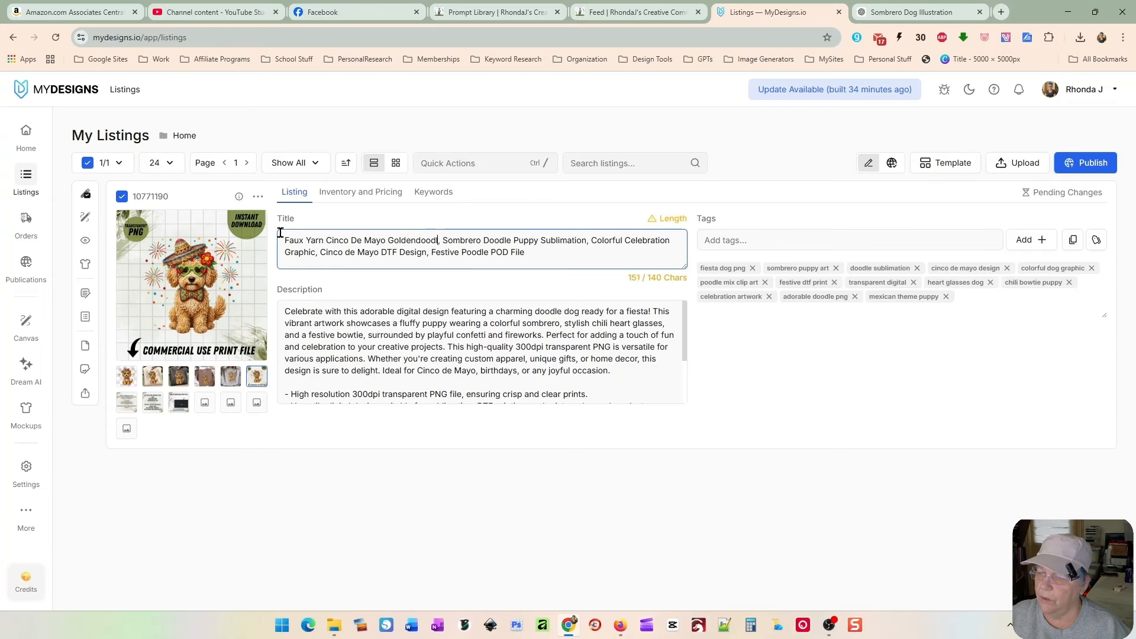
{"action": "type", "text": "esign"}
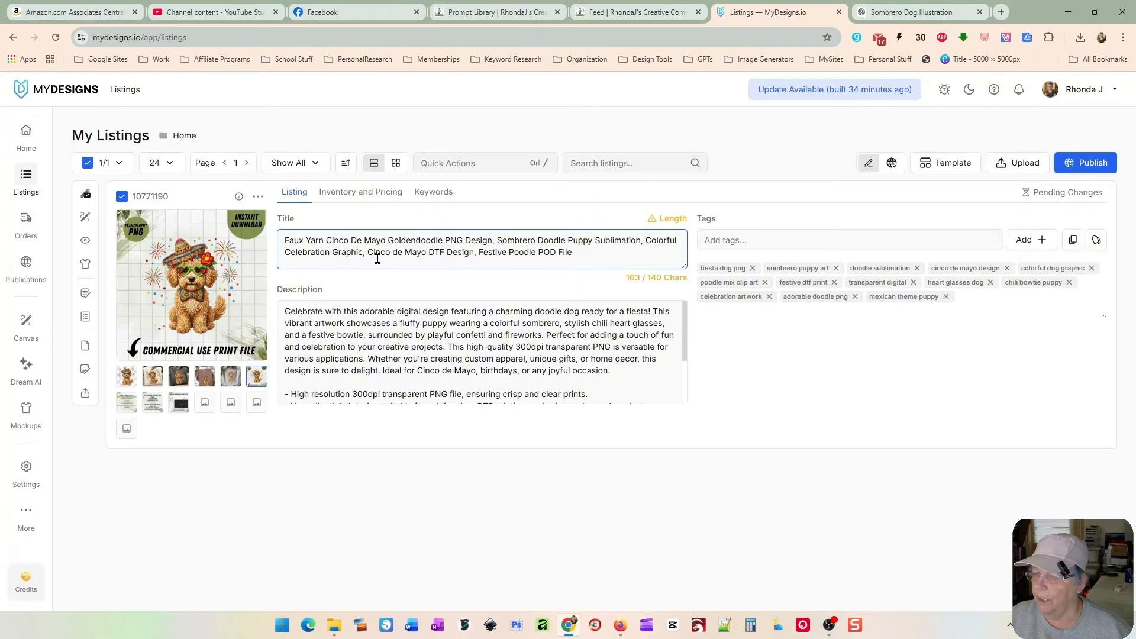
Step: Shorten the title by removing the second 'Cinco de Mayo', the word 'Doodle', and 'Colorful Celebration Graphic'
{"action": "left_click_drag", "start_coordinate": [367, 253], "coordinate": [428, 254]}
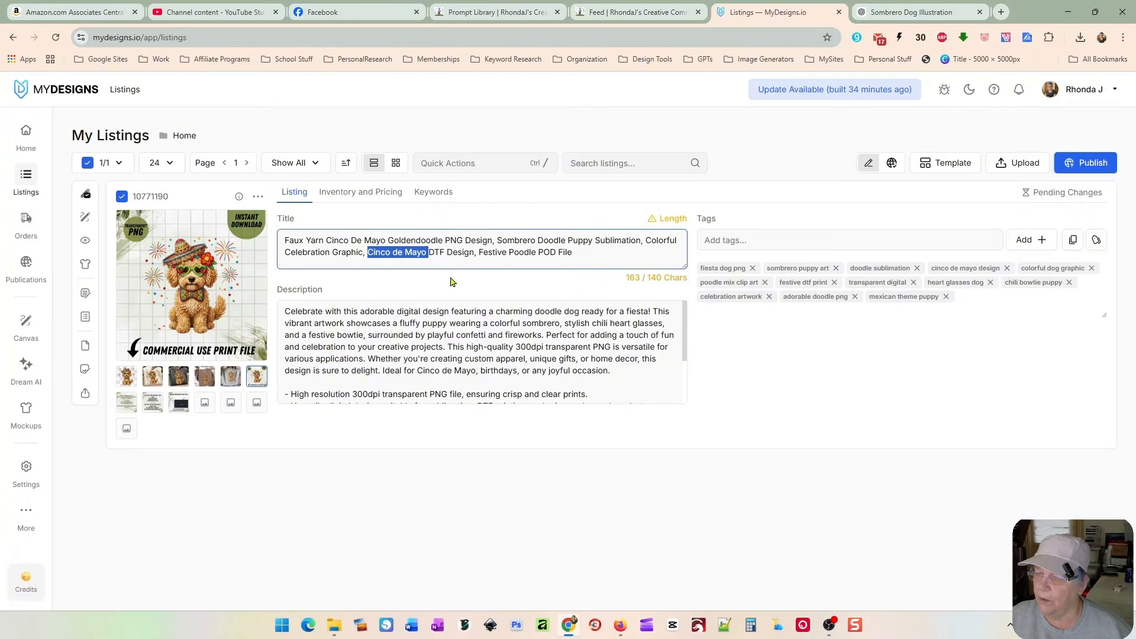
{"action": "key", "text": "BackSpace"}
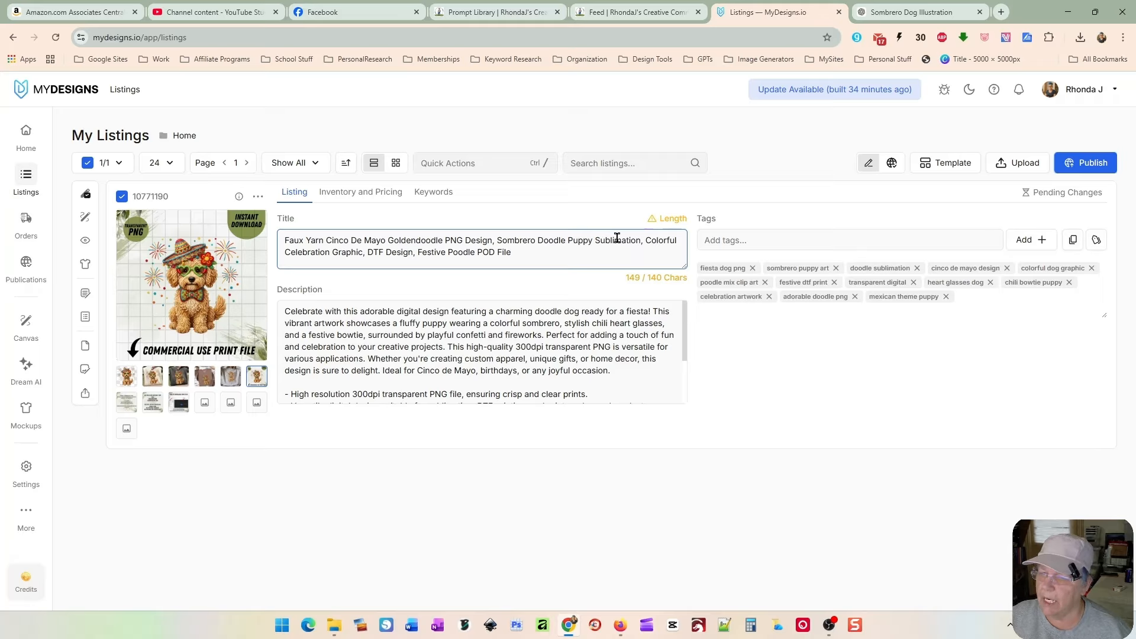
{"action": "double_click", "coordinate": [565, 239]}
{"action": "key", "text": "BackSpace"}
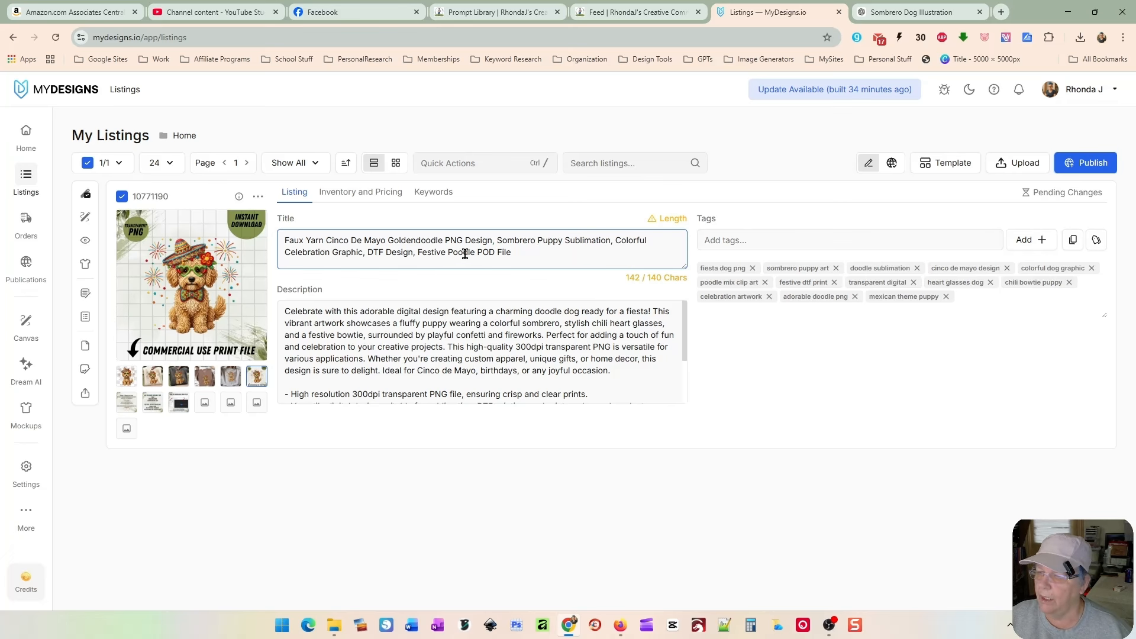
{"action": "left_click_drag", "start_coordinate": [615, 240], "coordinate": [375, 252]}
{"action": "key", "text": "BackSpace"}
{"action": "key", "text": "BackSpace"}
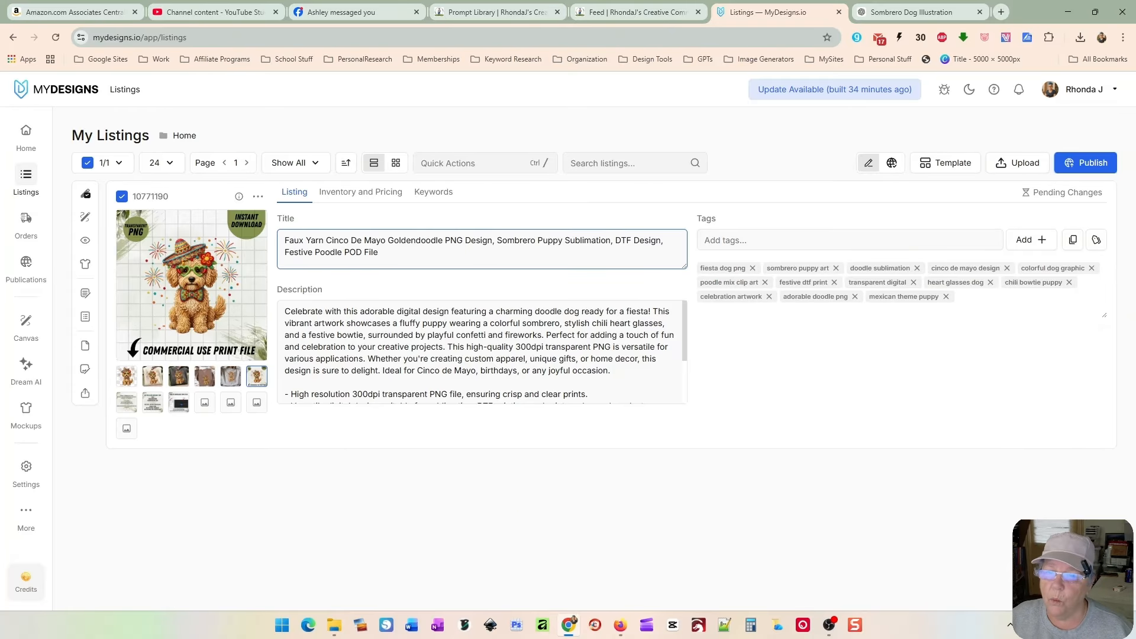
Step: Start publishing the listing as an Etsy digital product using the Select files to sell mode
{"action": "left_click", "coordinate": [1082, 167]}
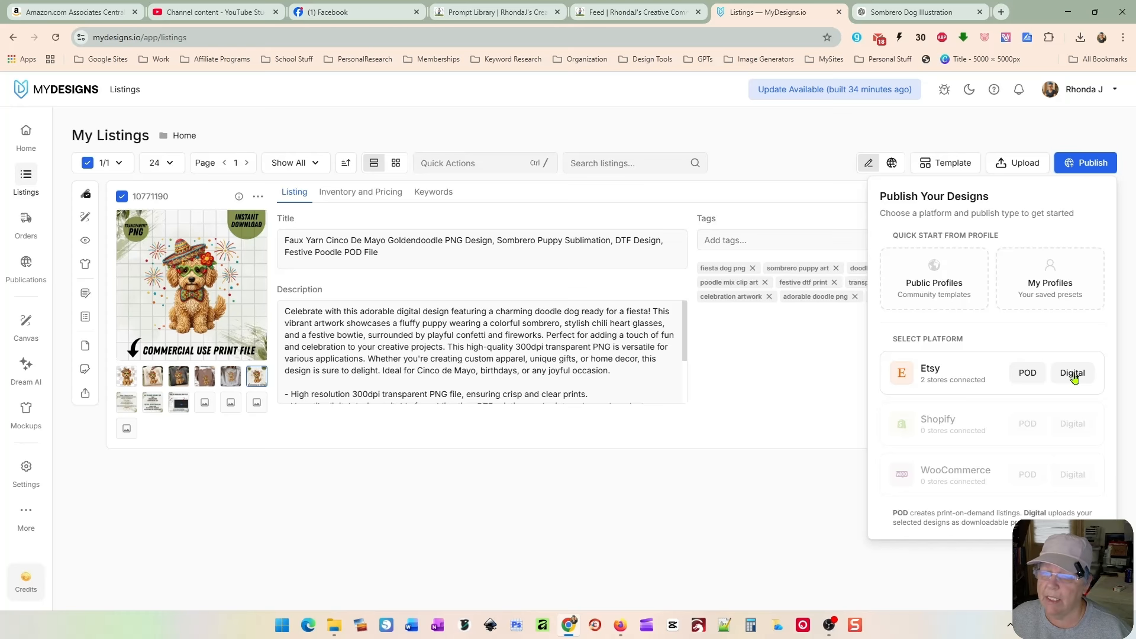
{"action": "left_click", "coordinate": [1072, 373]}
{"action": "left_click", "coordinate": [393, 216]}
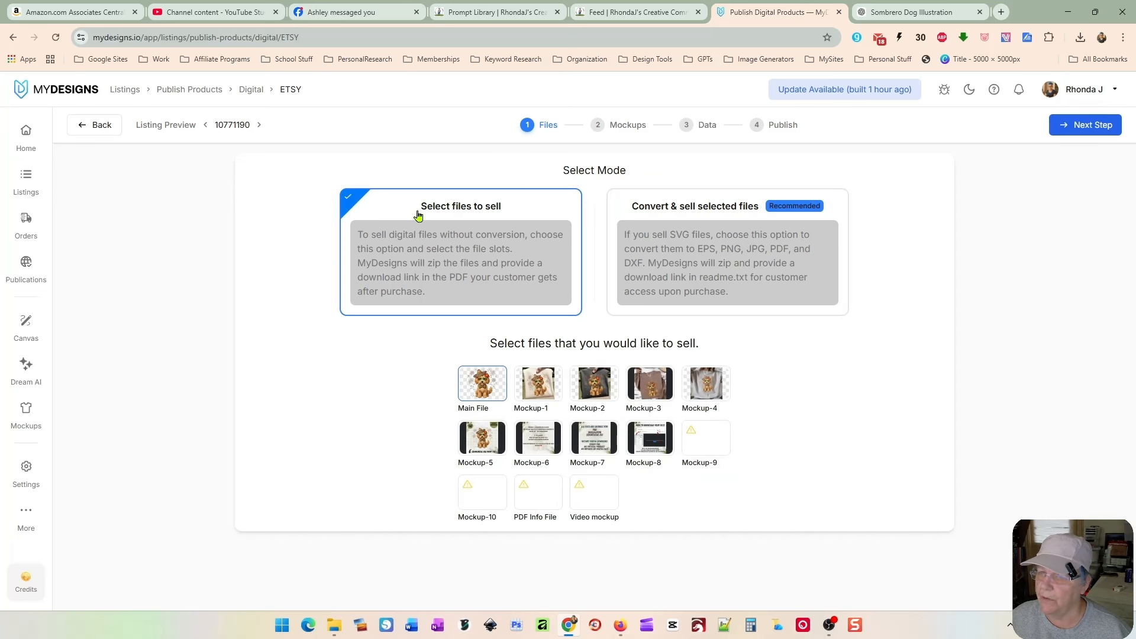
Step: Continue to the mockups step and exclude the main file from the published mockups
{"action": "left_click", "coordinate": [1055, 126]}
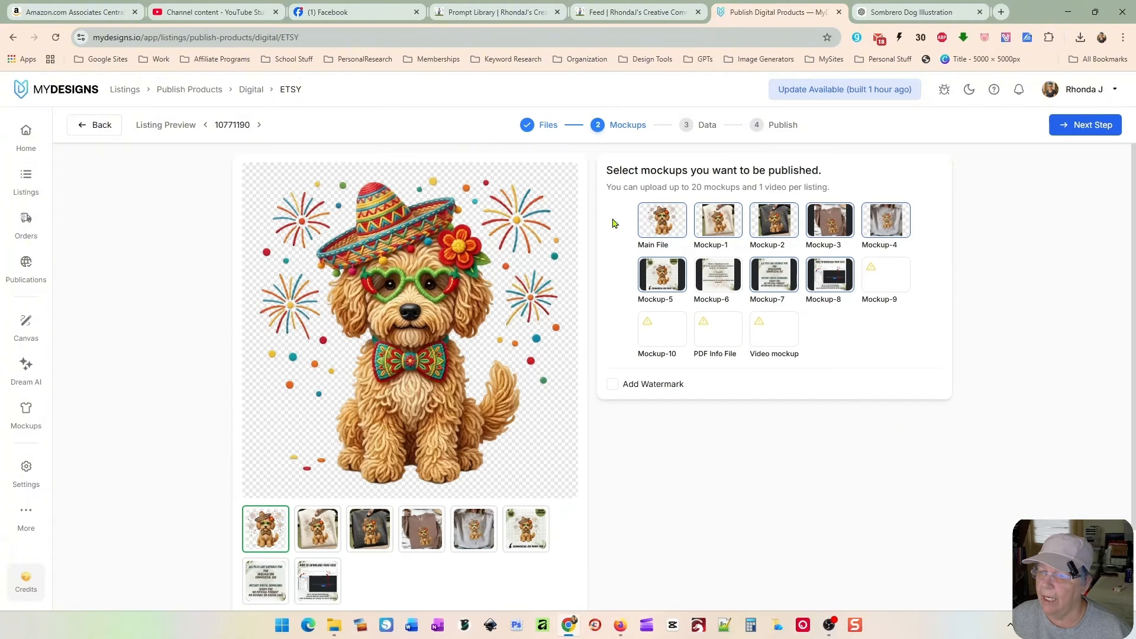
{"action": "left_click", "coordinate": [667, 216]}
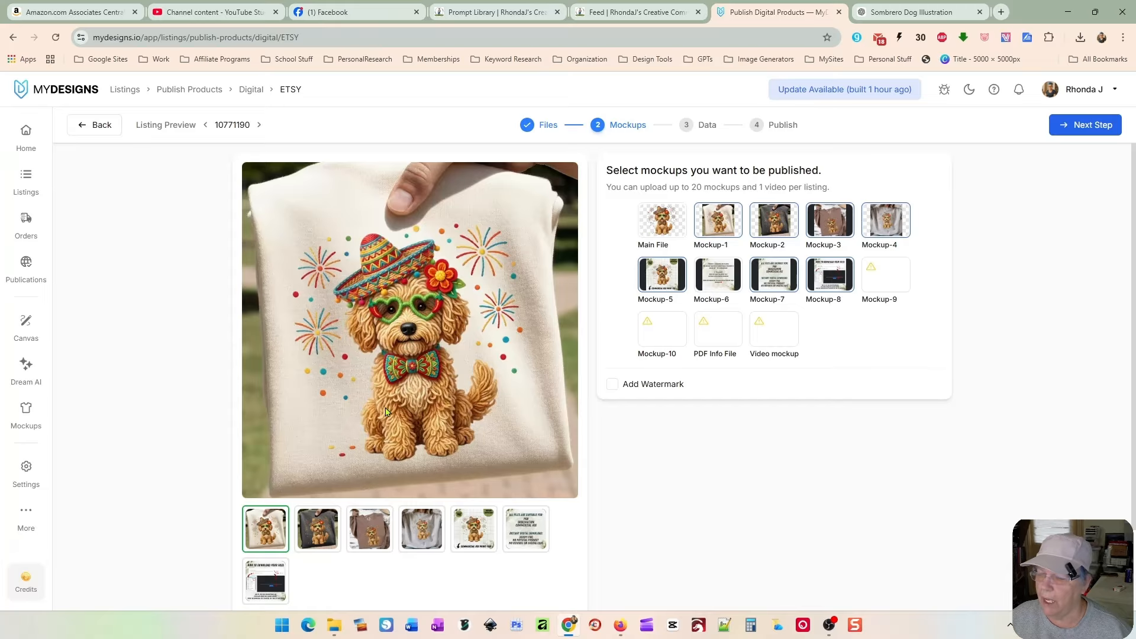
Step: Preview each selected mockup image in the gallery and continue to the listing data step
{"action": "scroll", "coordinate": [657, 492], "scroll_direction": "down", "scroll_amount": 1}
{"action": "left_click", "coordinate": [316, 495]}
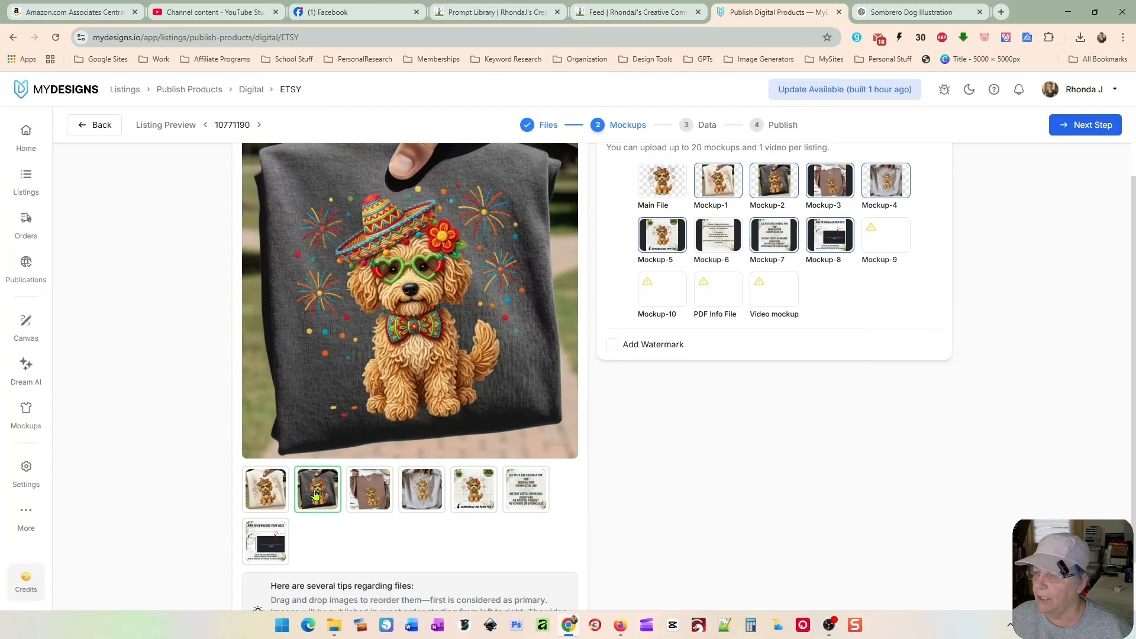
{"action": "left_click", "coordinate": [370, 496]}
{"action": "left_click", "coordinate": [419, 494]}
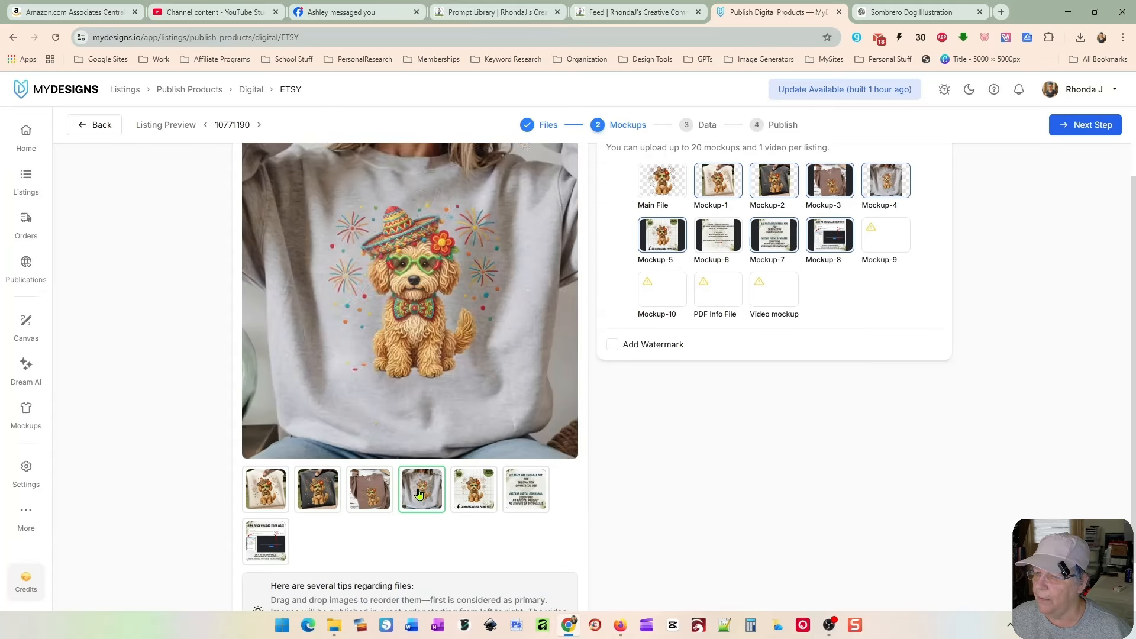
{"action": "left_click", "coordinate": [526, 489]}
{"action": "left_click", "coordinate": [265, 540]}
{"action": "scroll", "coordinate": [1046, 258], "scroll_direction": "up", "scroll_amount": 1}
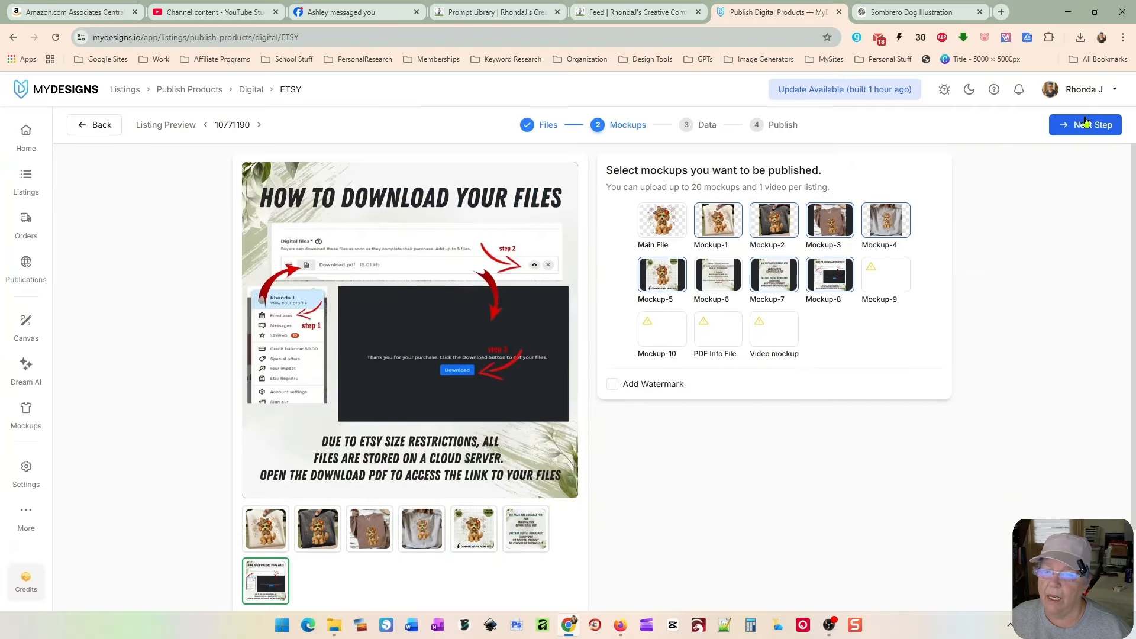
{"action": "left_click", "coordinate": [1086, 122]}
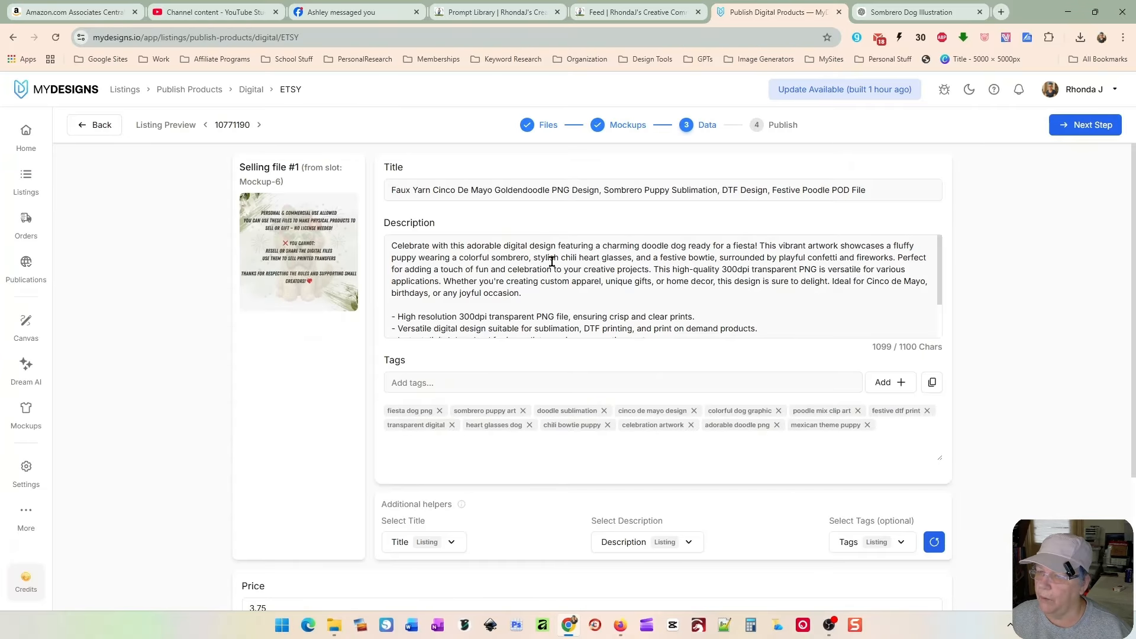
Step: Review the listing's title, description, tags, price and quantity, then continue to the publish step
{"action": "scroll", "coordinate": [590, 354], "scroll_direction": "down", "scroll_amount": 2}
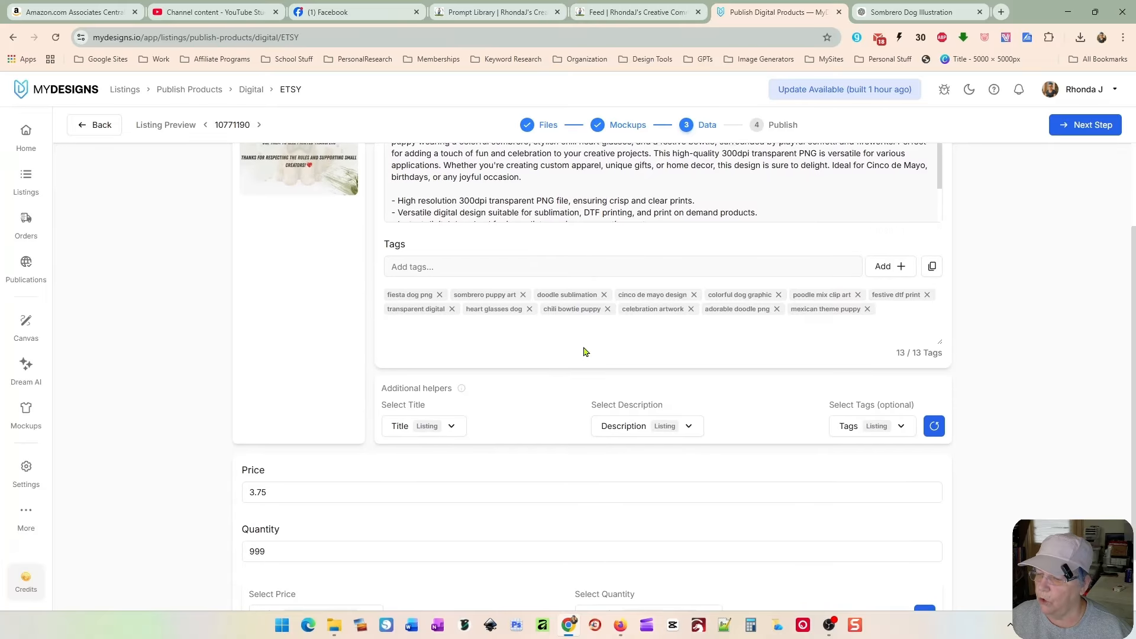
{"action": "scroll", "coordinate": [583, 350], "scroll_direction": "up", "scroll_amount": 2}
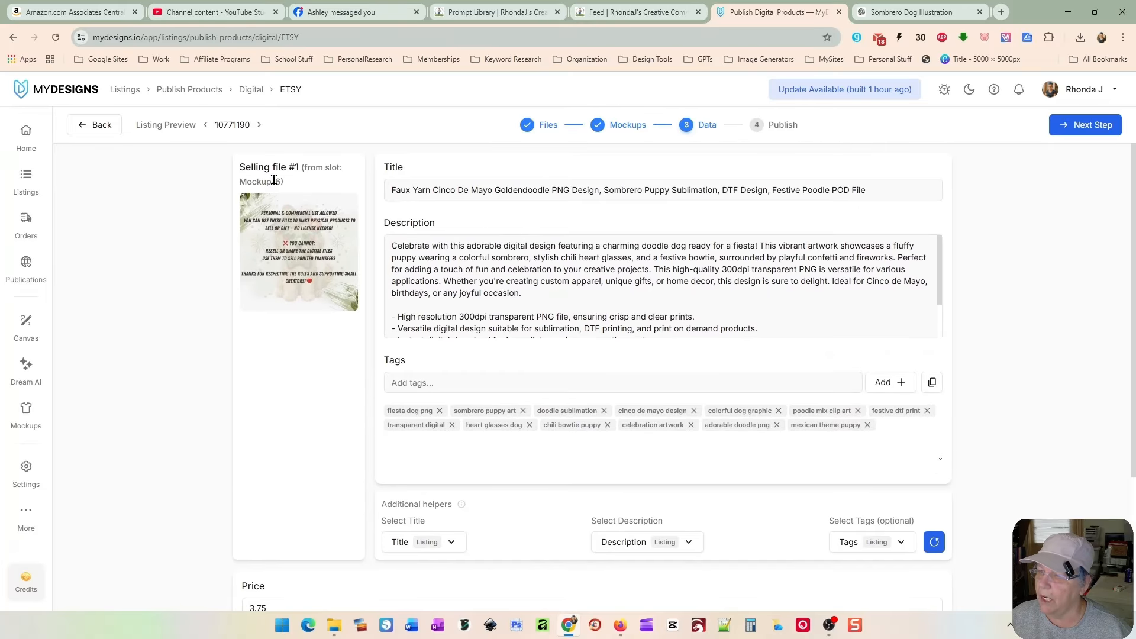
{"action": "scroll", "coordinate": [581, 347], "scroll_direction": "down", "scroll_amount": 2}
{"action": "scroll", "coordinate": [580, 346], "scroll_direction": "down", "scroll_amount": 1}
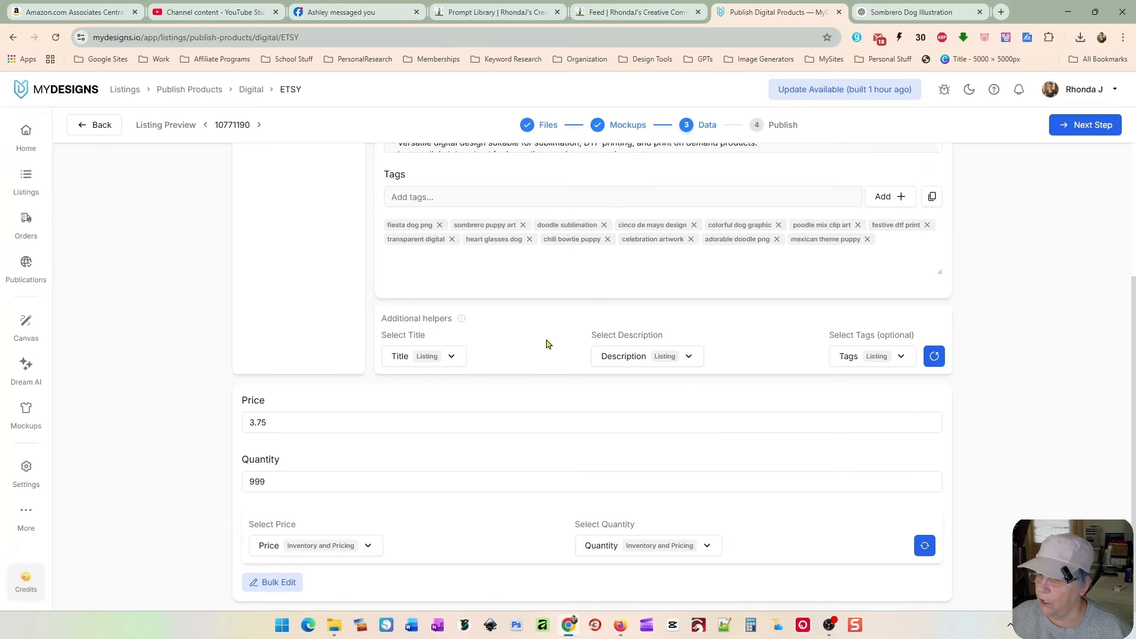
{"action": "scroll", "coordinate": [593, 389], "scroll_direction": "up", "scroll_amount": 3}
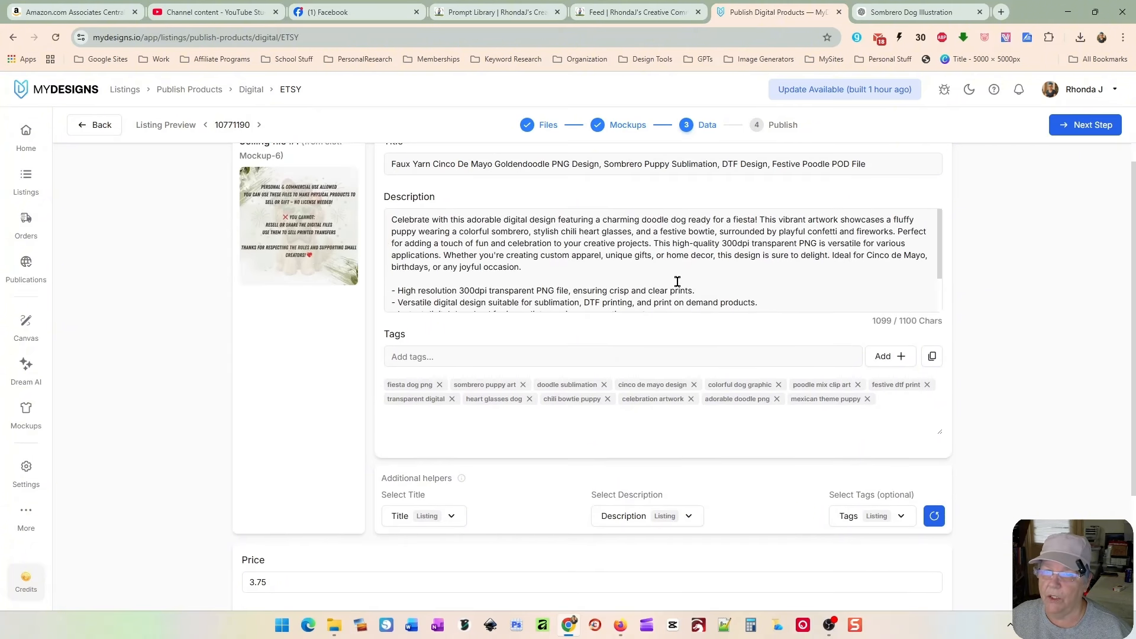
{"action": "left_click", "coordinate": [1079, 125]}
Step: Publish the listing to the digital design Etsy store with the product status kept as Draft
{"action": "left_click", "coordinate": [804, 261]}
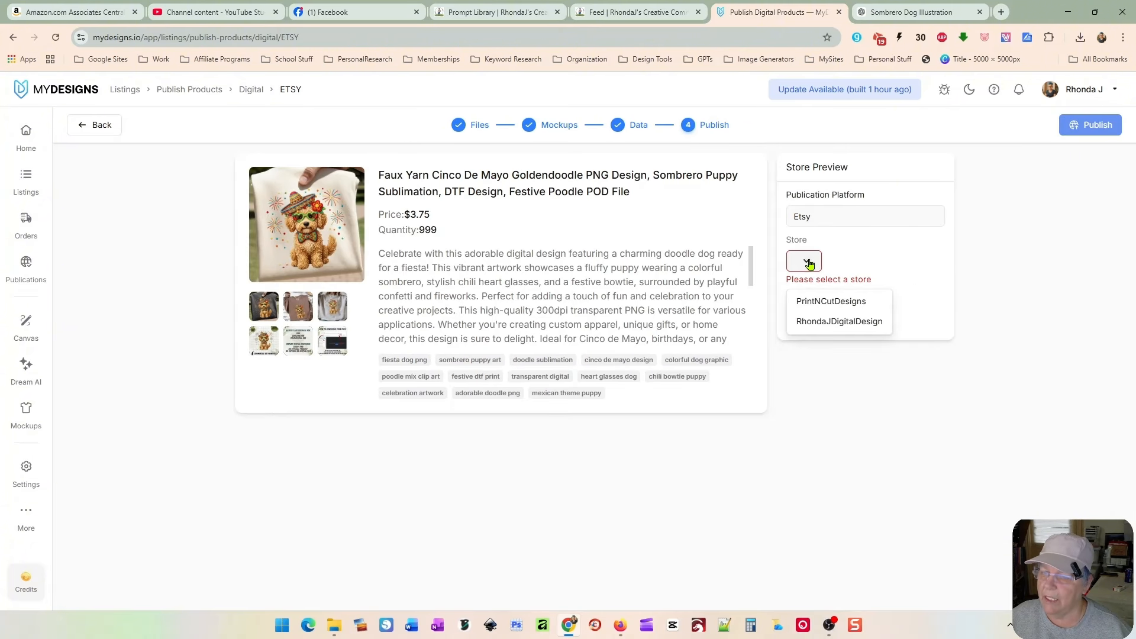
{"action": "left_click", "coordinate": [826, 322]}
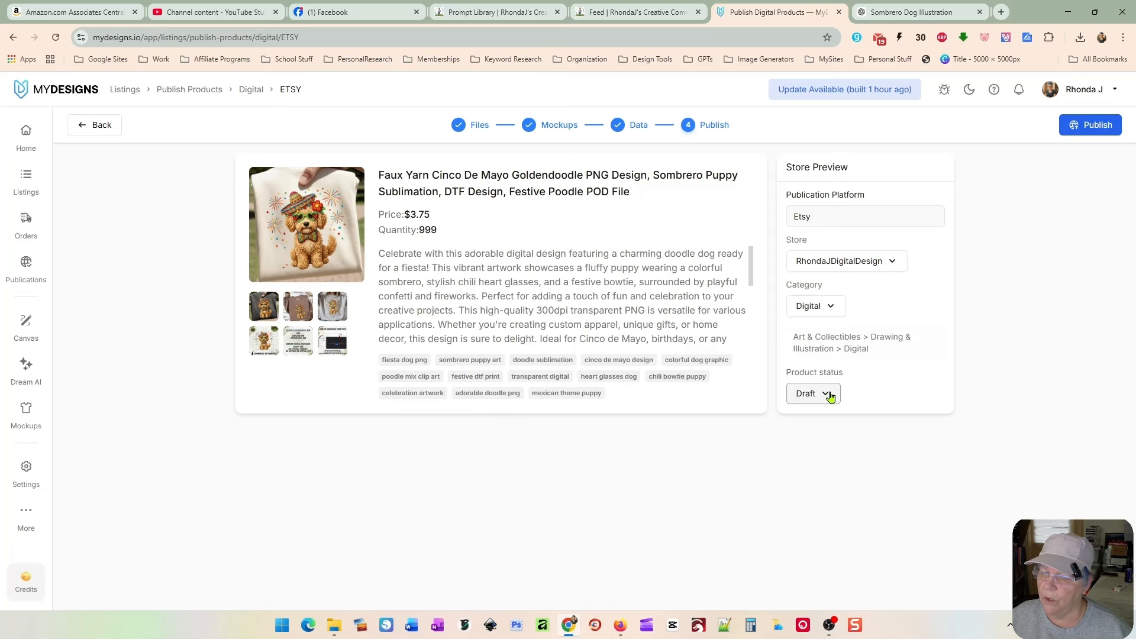
{"action": "left_click", "coordinate": [830, 397]}
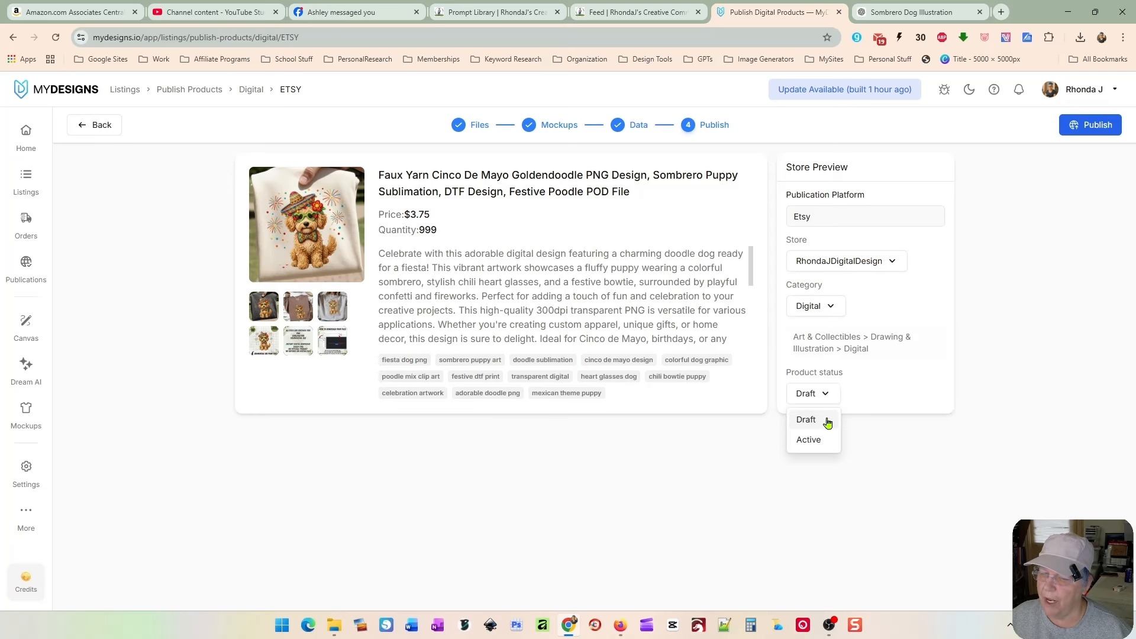
{"action": "left_click", "coordinate": [827, 397]}
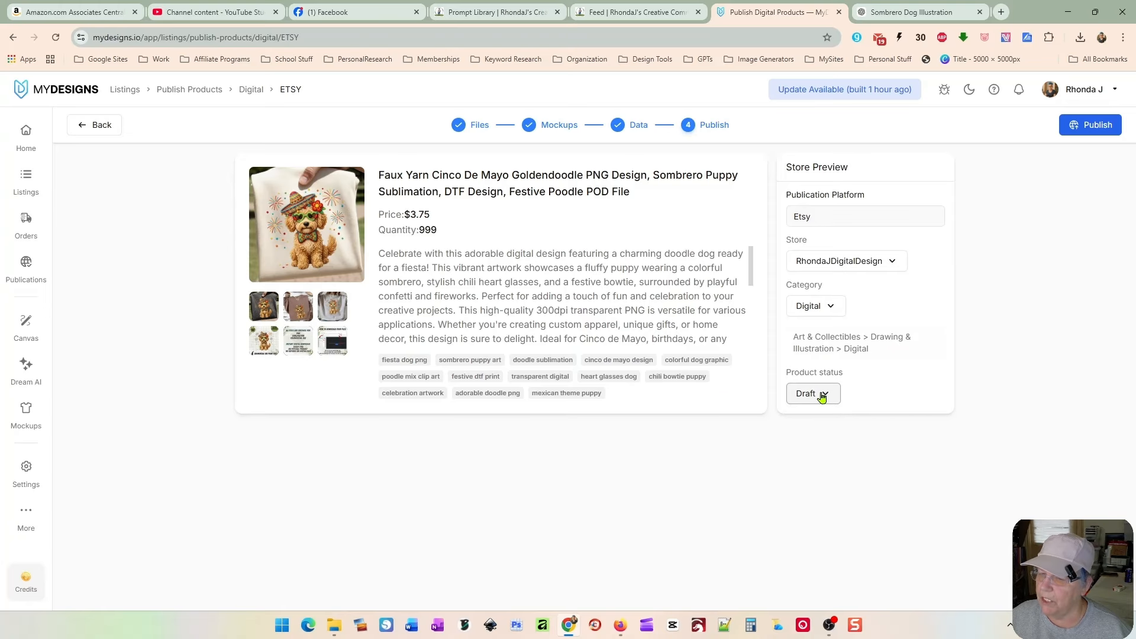
{"action": "left_click", "coordinate": [1080, 129]}
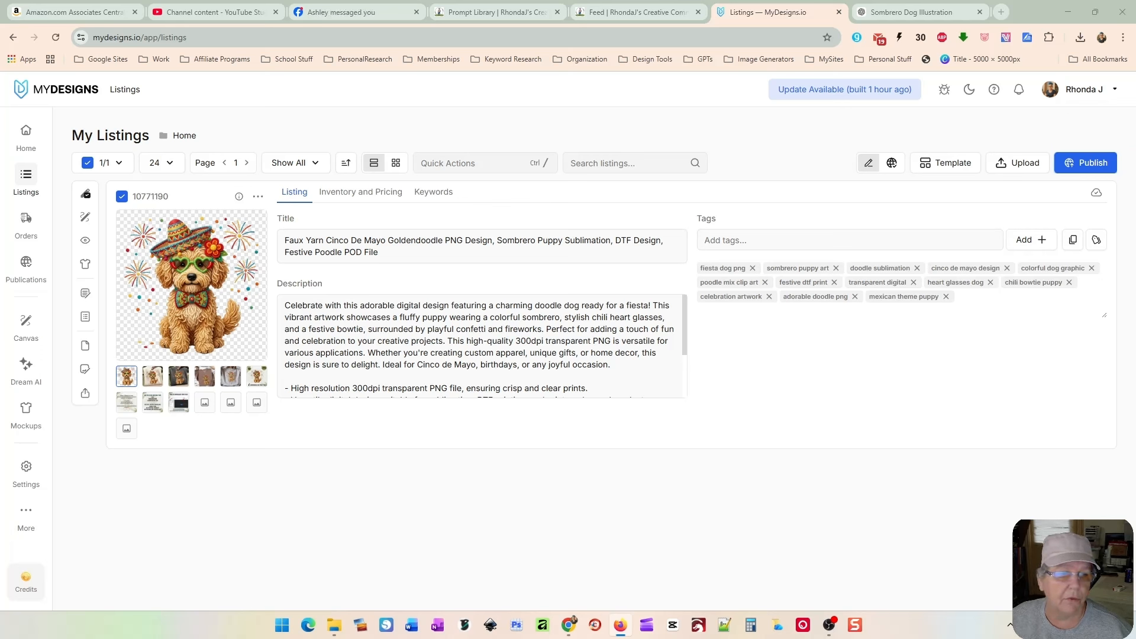
Step: Check the new draft listing and its editing options in the Etsy shop manager window
{"action": "left_click_drag", "start_coordinate": [1135, 45], "coordinate": [752, 54]}
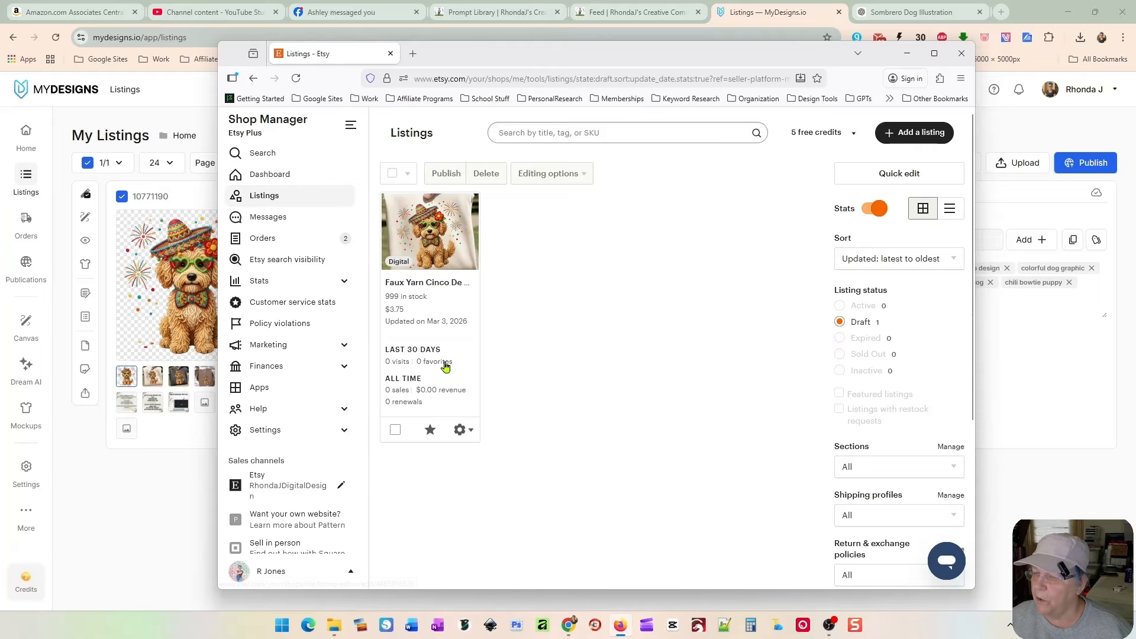
{"action": "left_click", "coordinate": [395, 431]}
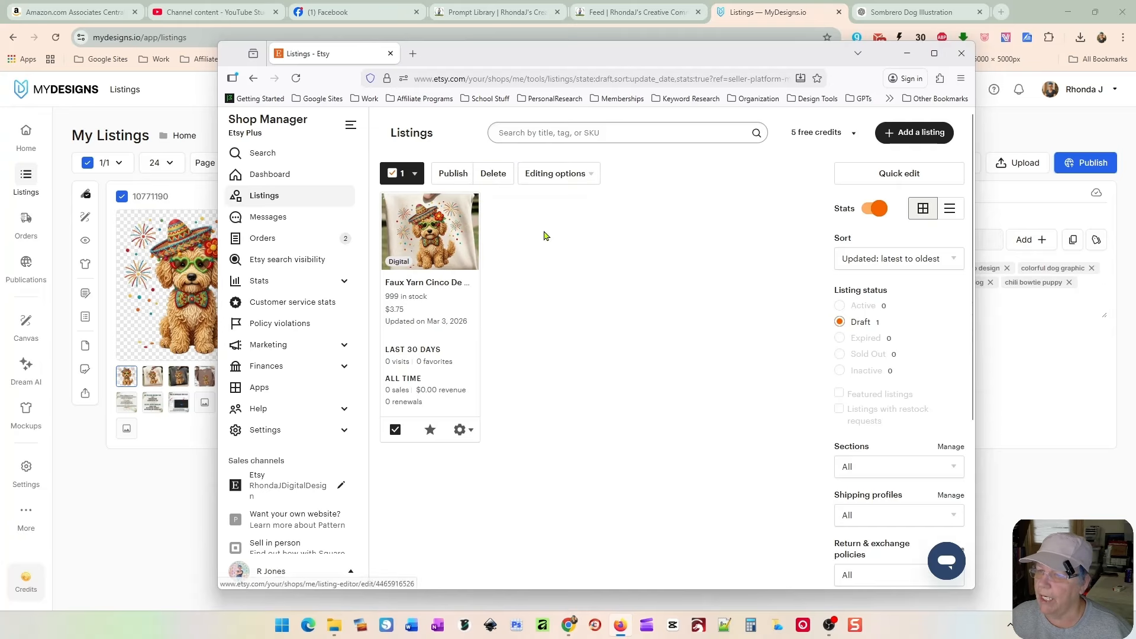
{"action": "left_click", "coordinate": [519, 178]}
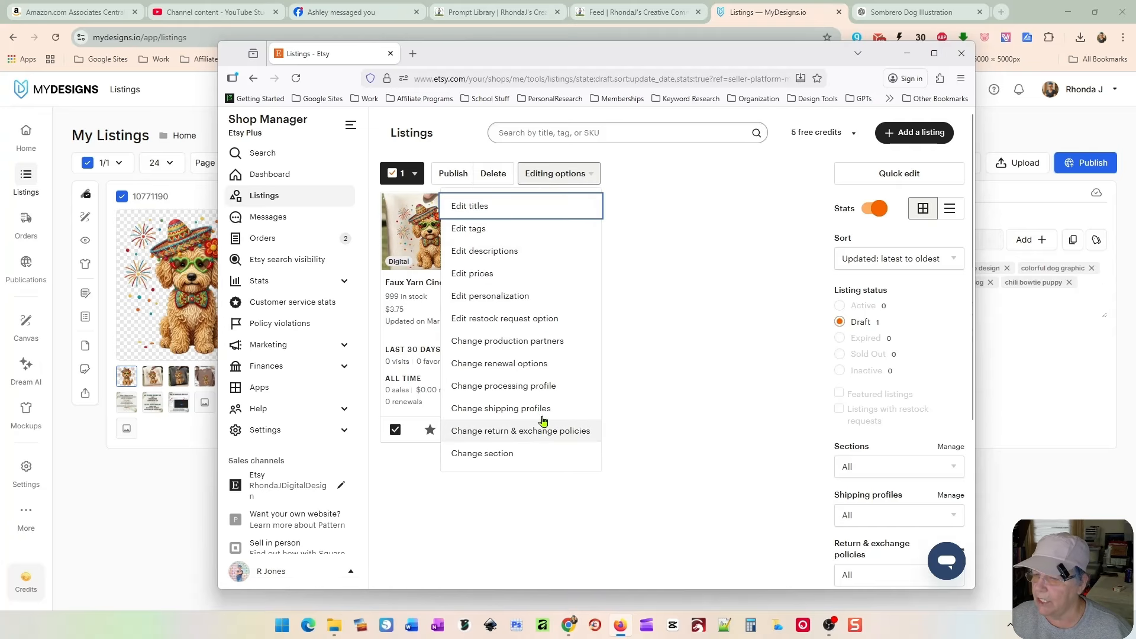
{"action": "left_click", "coordinate": [644, 320]}
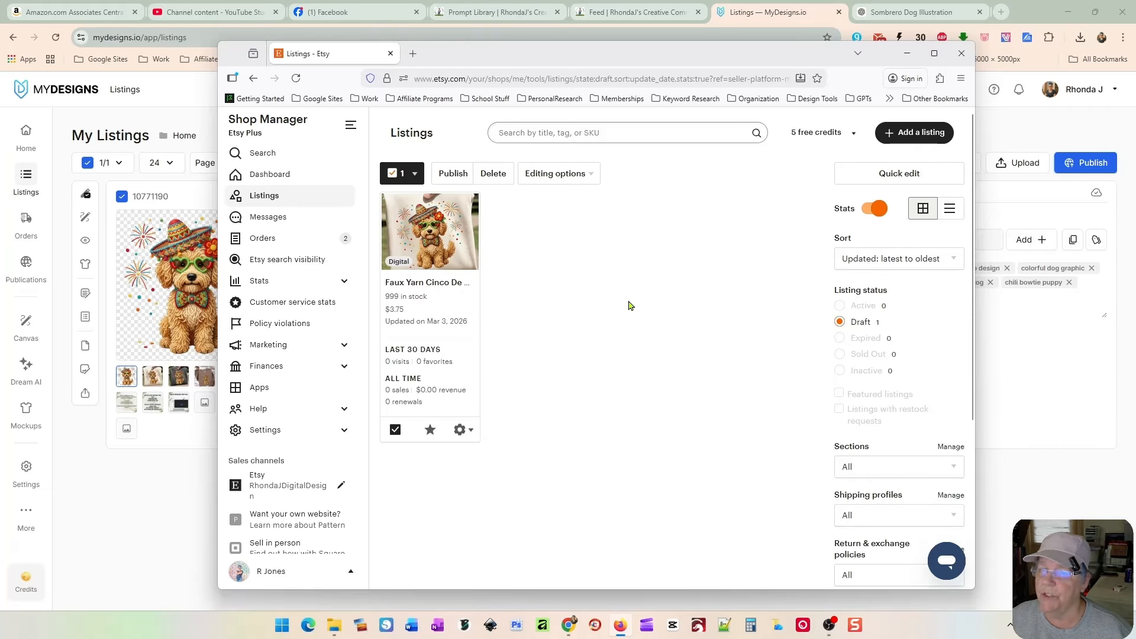
{"action": "left_click_drag", "start_coordinate": [532, 54], "coordinate": [1135, 127]}
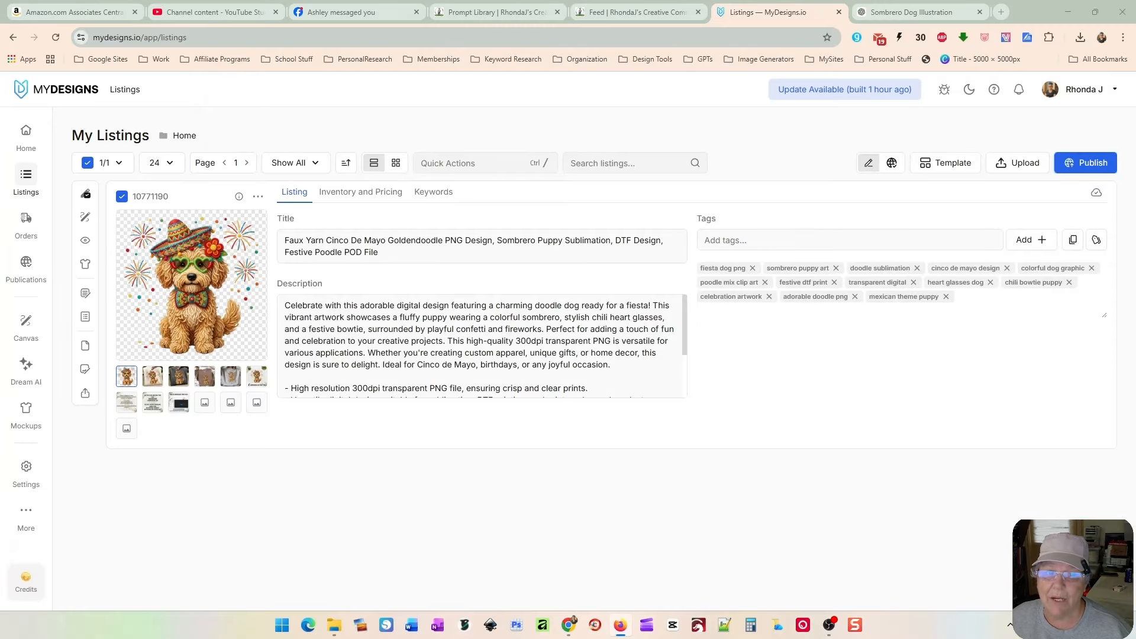
{"action": "left_click", "coordinate": [338, 347]}
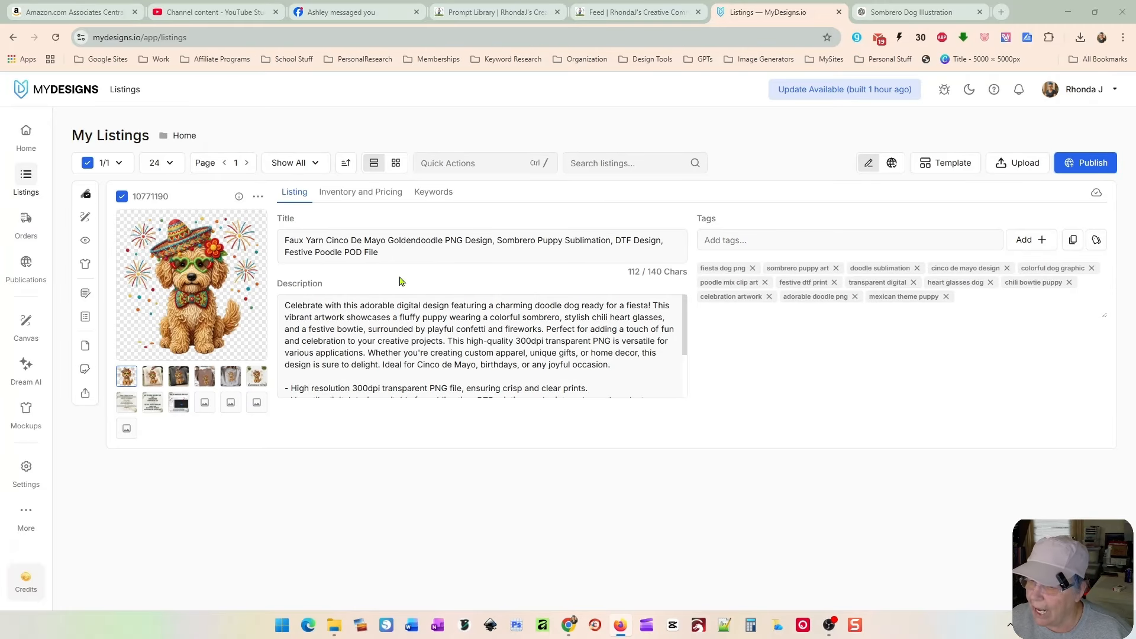